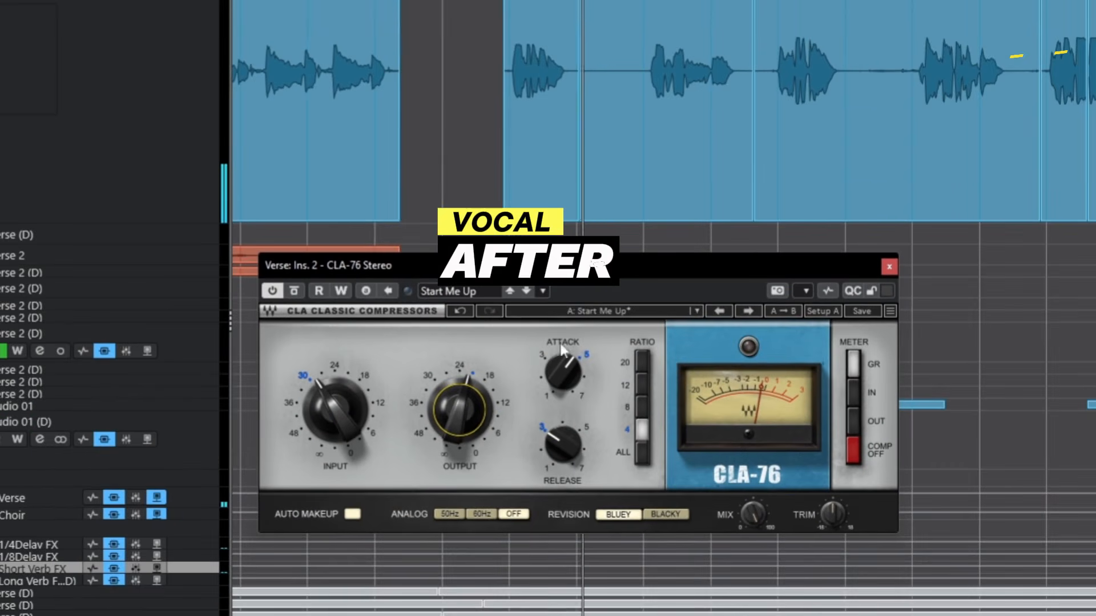
Set the CLA-76 compressor's output to about 24 on the Verse group while the vocal plays.
drag(402, 328, 401, 326)
drag(457, 415, 458, 417)
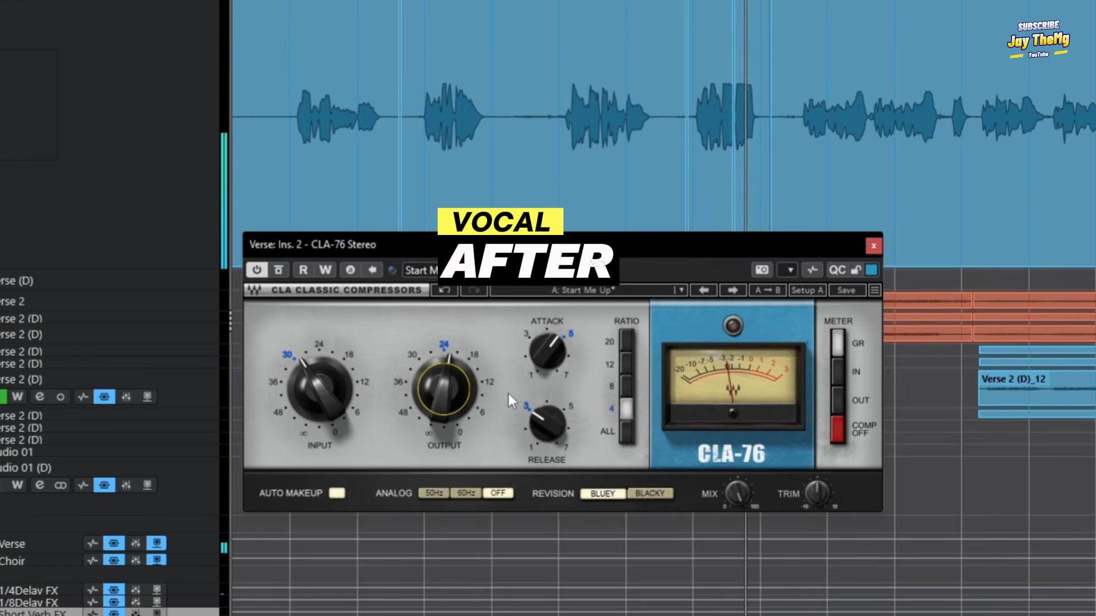
drag(816, 130, 585, 167)
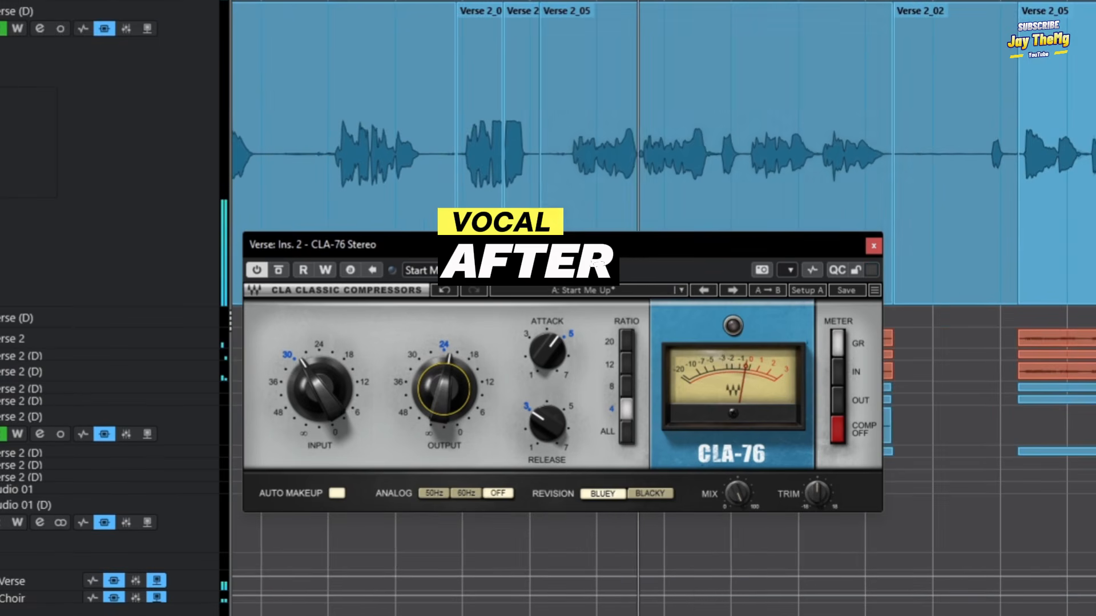
click(706, 187)
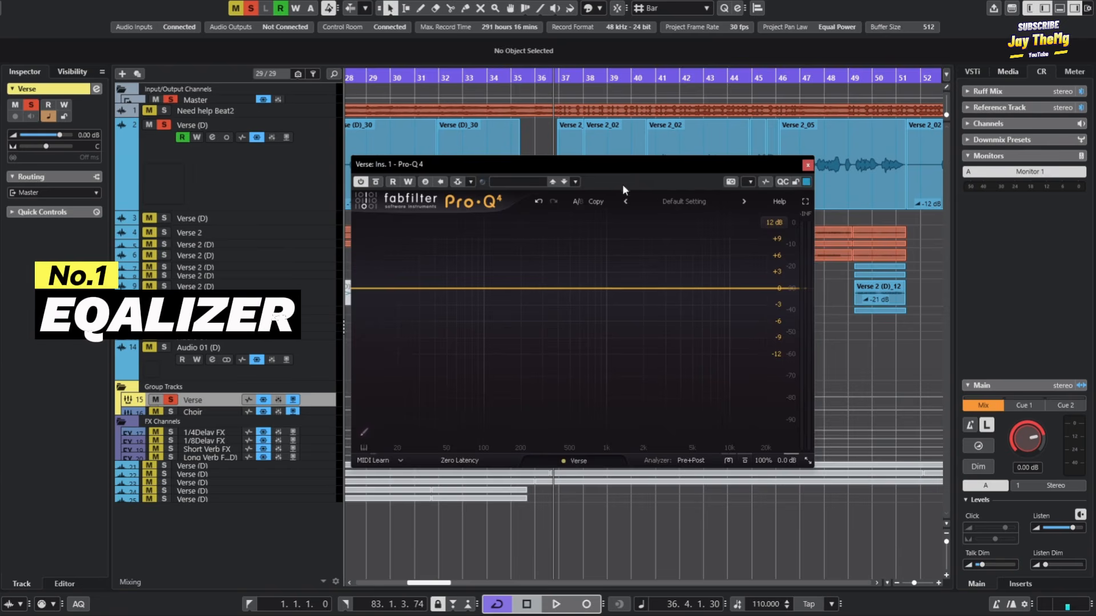
Add a low-cut band at 80 Hz in the Verse group's Pro-Q 4 equalizer.
drag(532, 171, 509, 131)
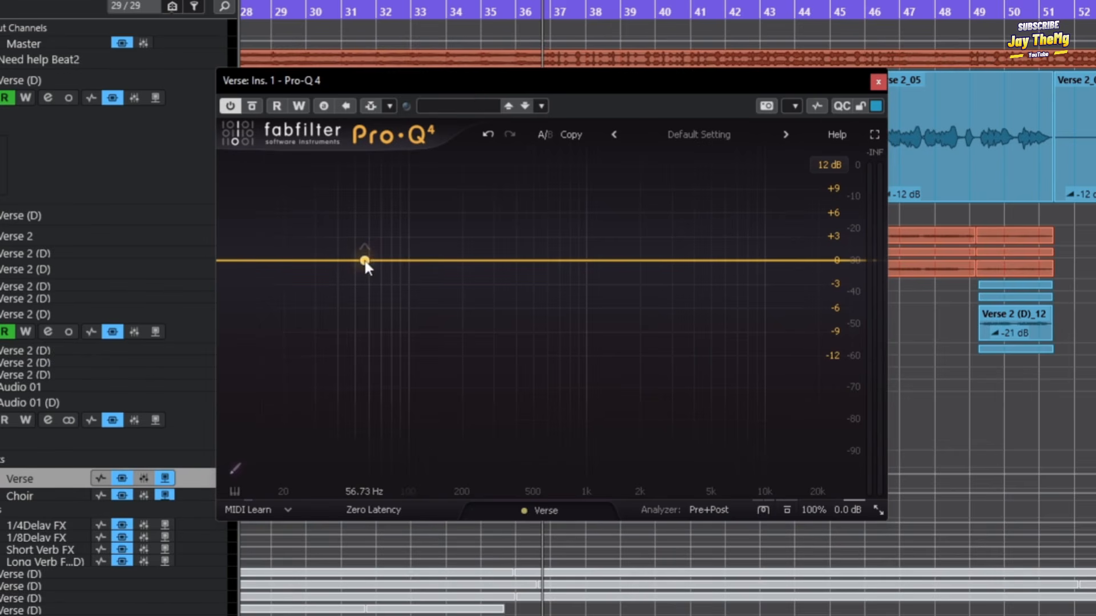
click(357, 274)
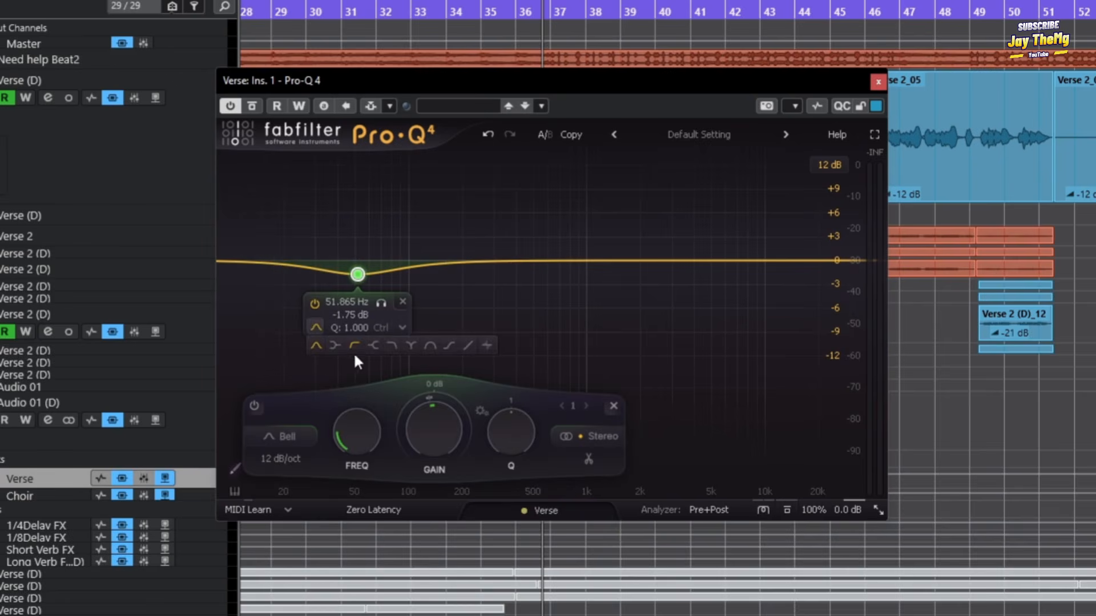
click(355, 345)
drag(358, 262, 391, 260)
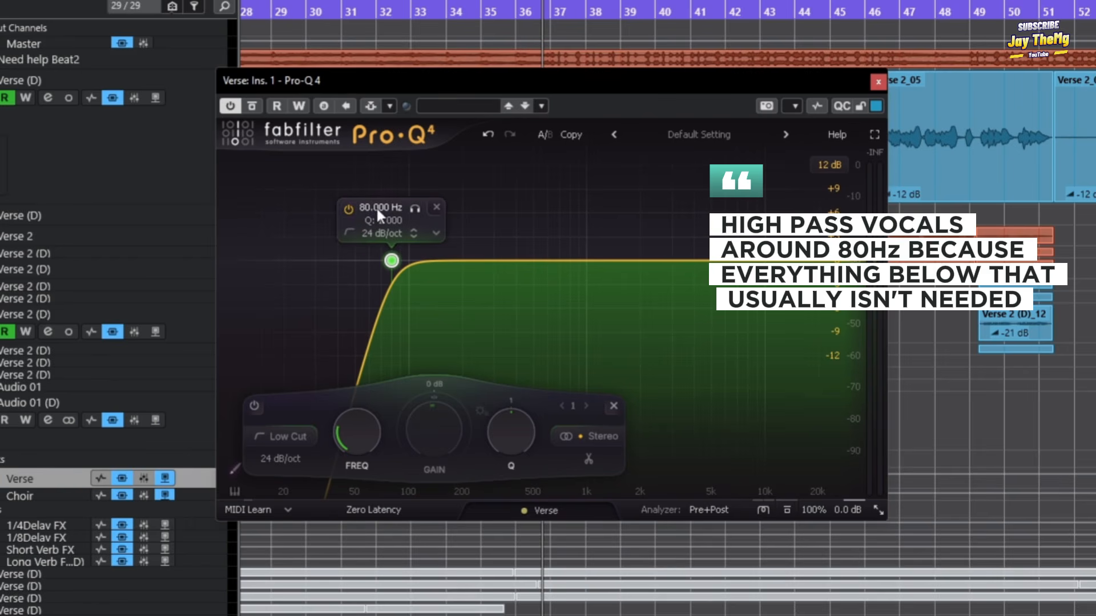
Add a bell band at about 225 Hz and set its gain to -1.5 dB.
drag(476, 267, 445, 277)
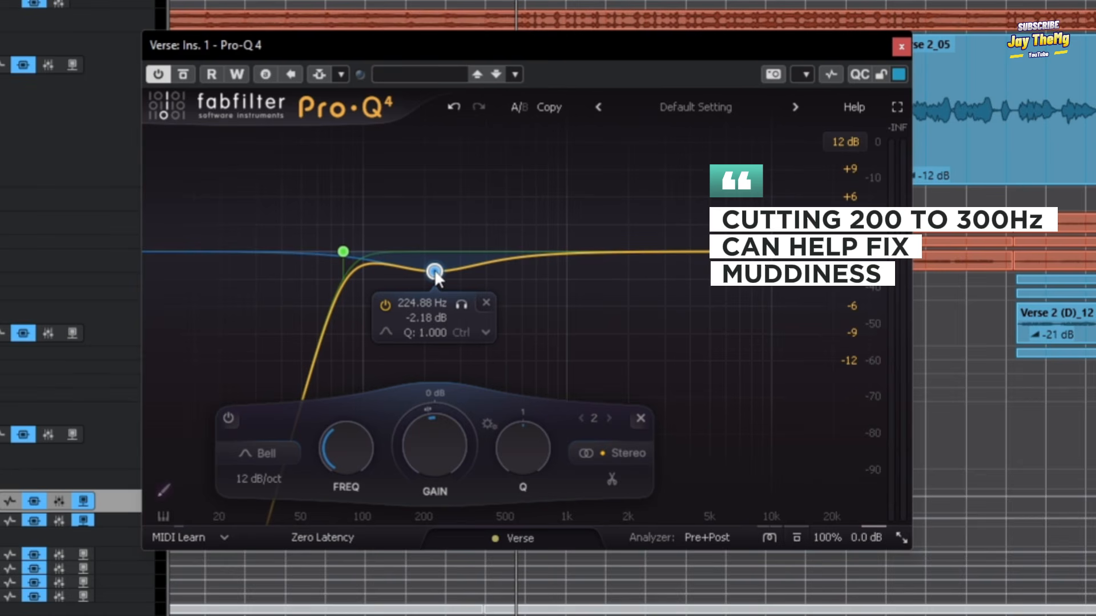
click(433, 317)
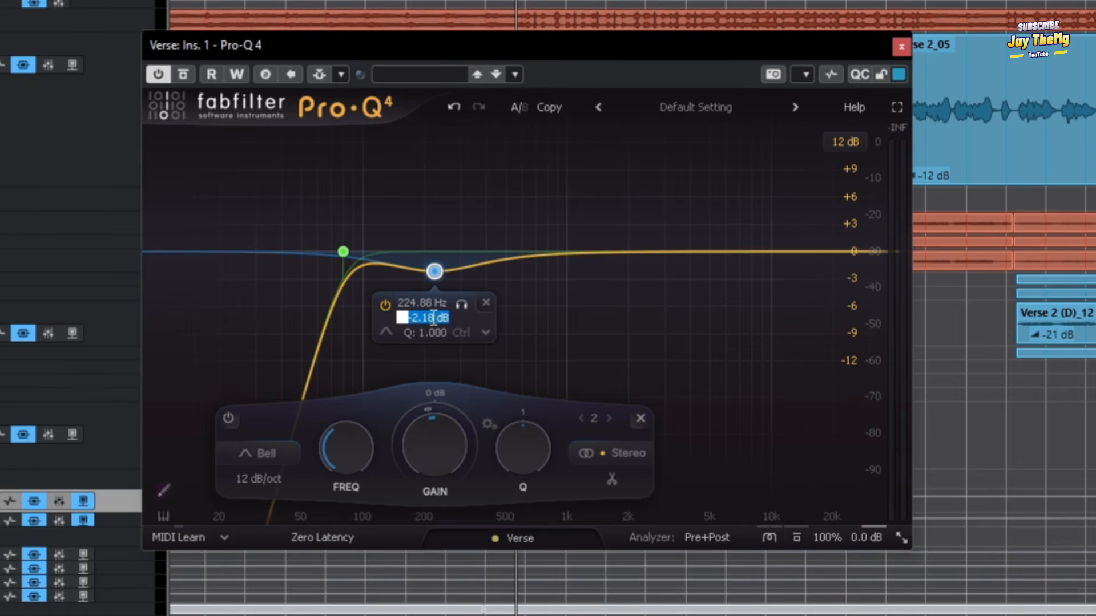
text(-1.5)
key(Return)
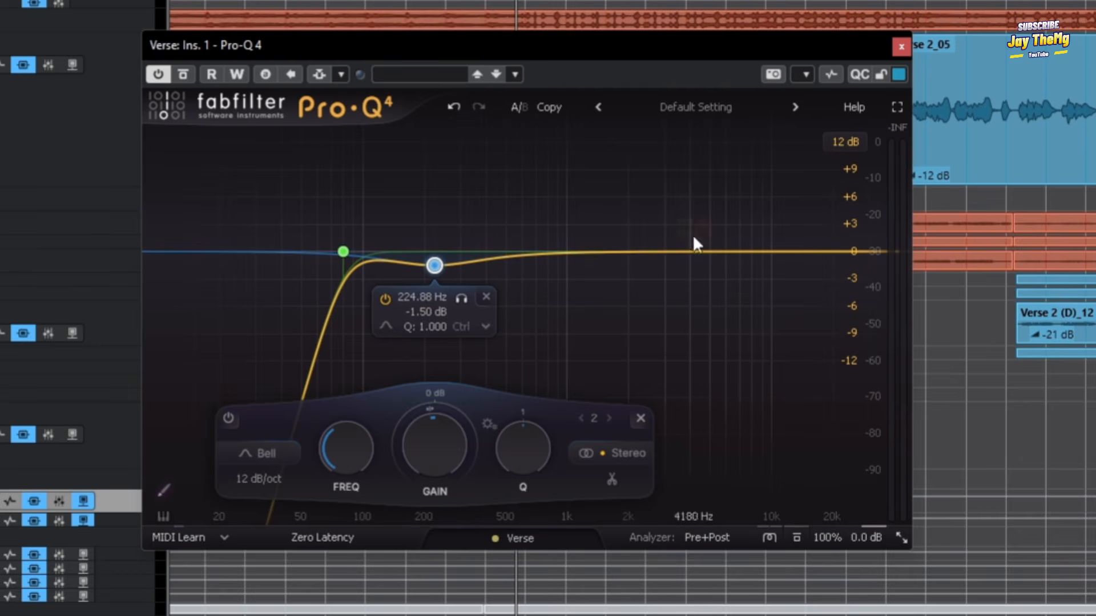
Add a bell band at about 4835 Hz with 1.5 dB gain and a high shelf at 10 kHz with 3 dB gain.
drag(677, 251, 708, 240)
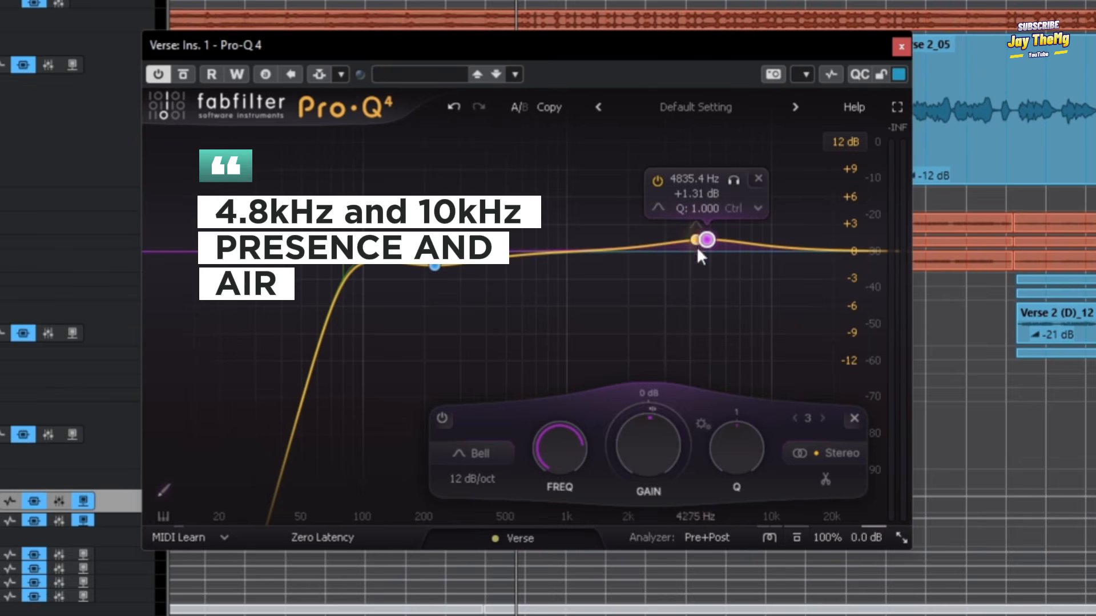
double_click(653, 440)
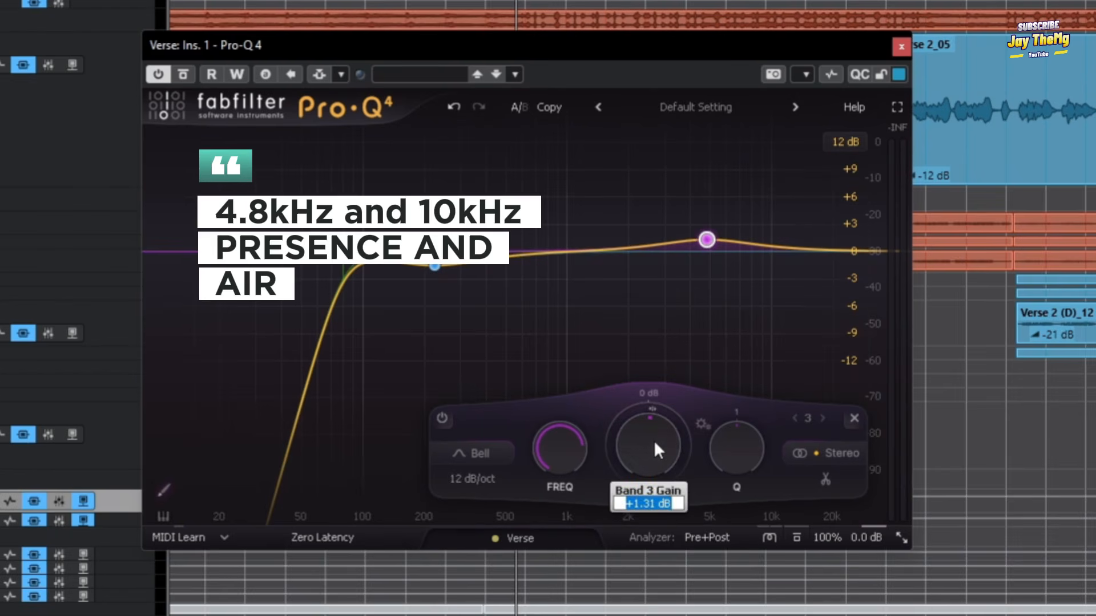
drag(795, 251, 773, 247)
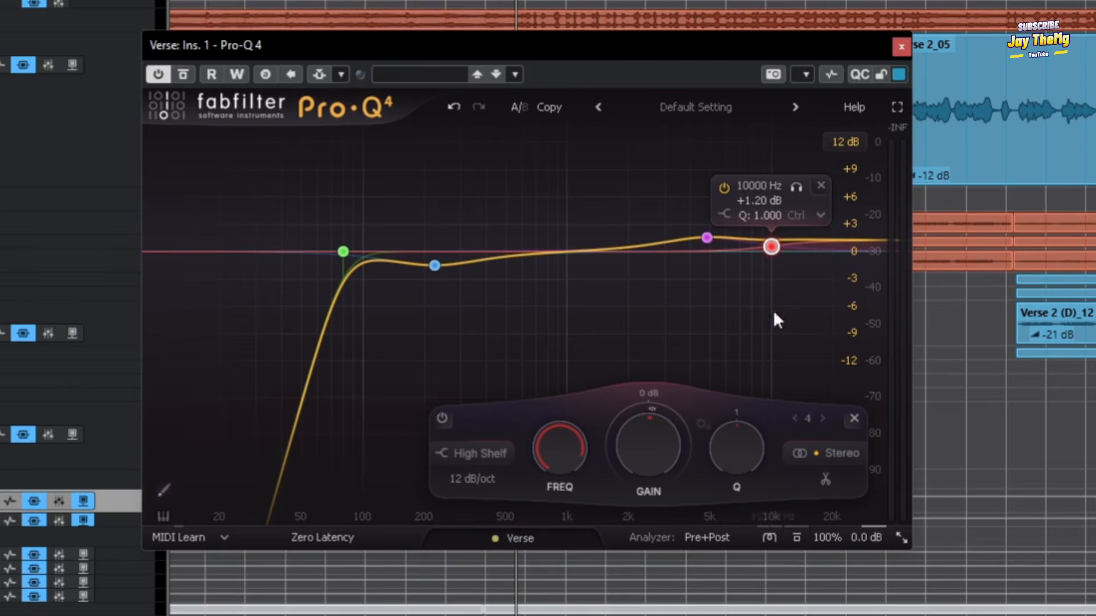
double_click(646, 440)
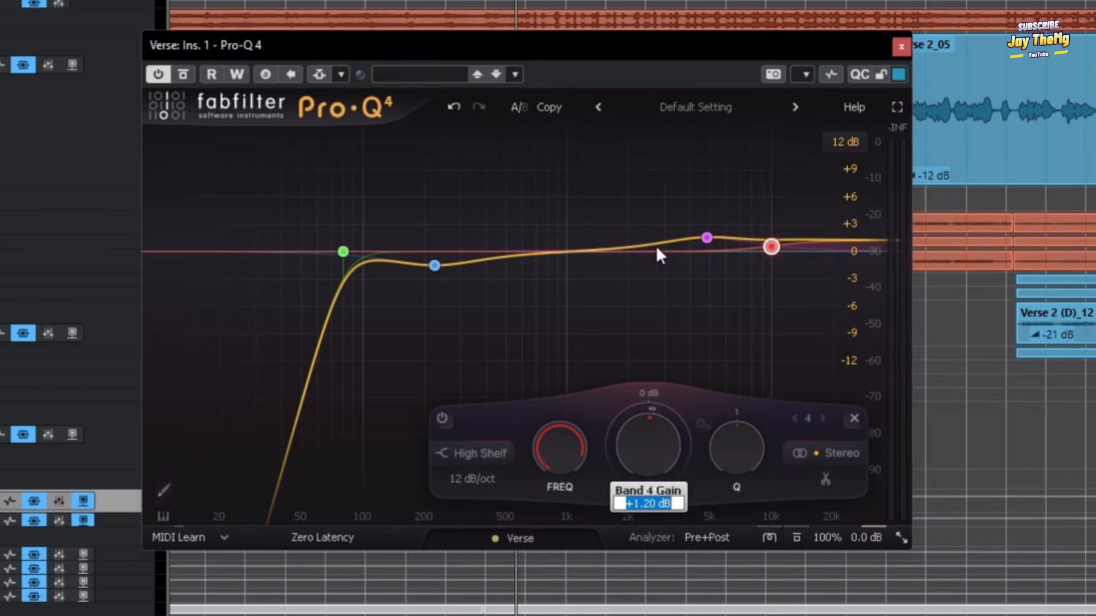
text(3)
key(Return)
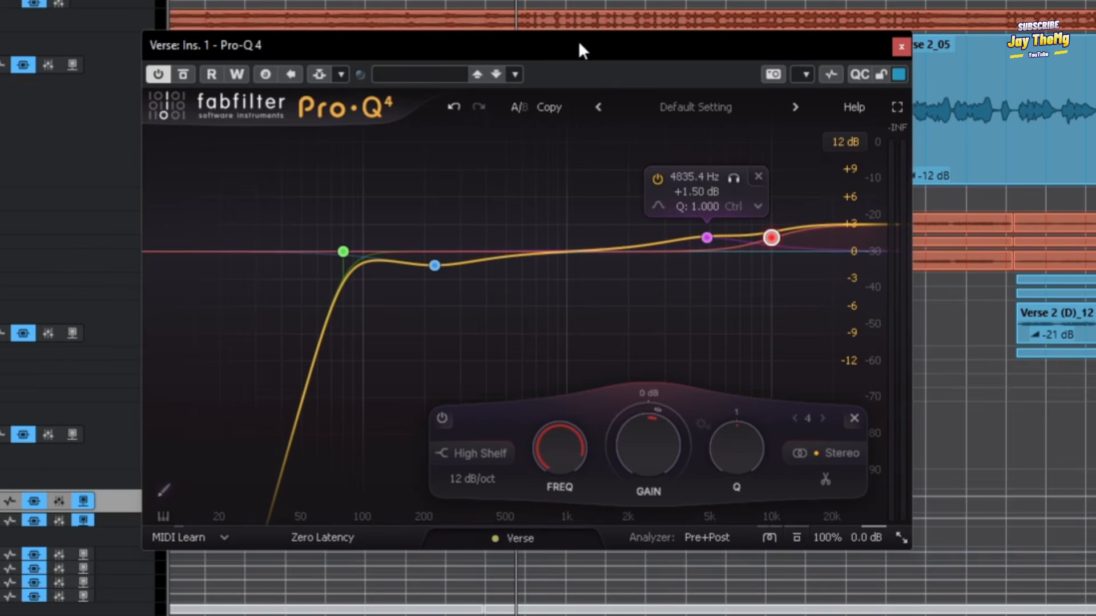
Bypass and re-enable the equalizer during playback to compare the vocal with and without it.
drag(578, 42, 623, 121)
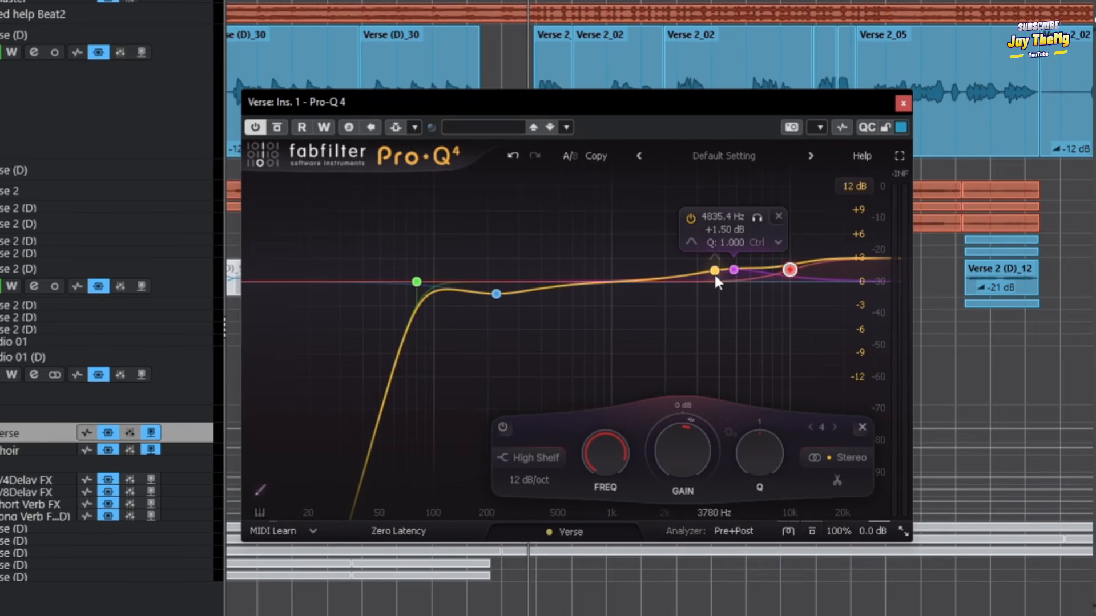
click(277, 128)
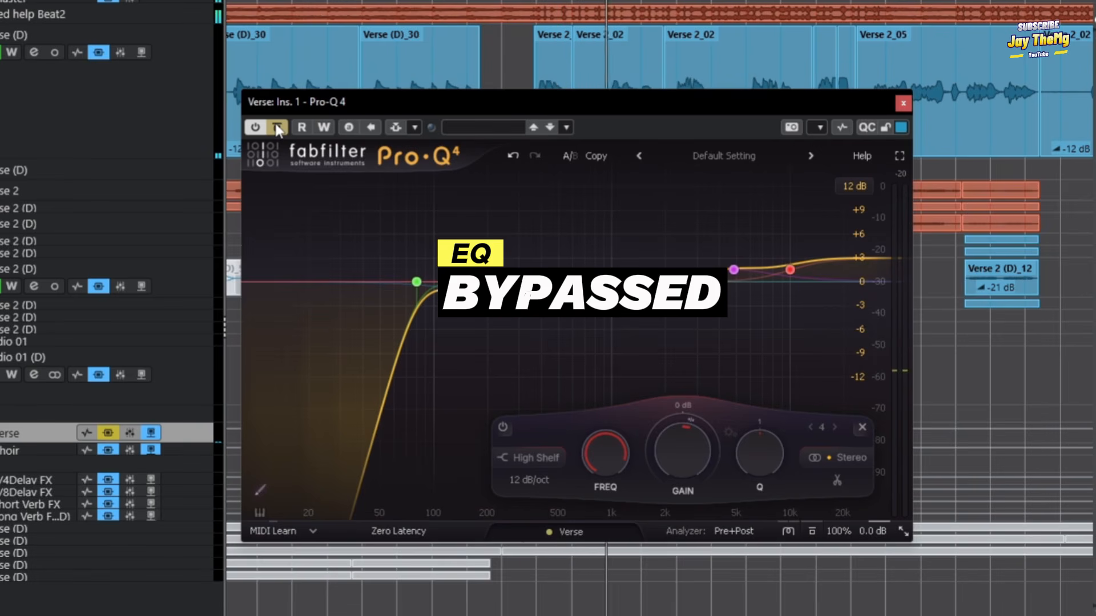
click(276, 128)
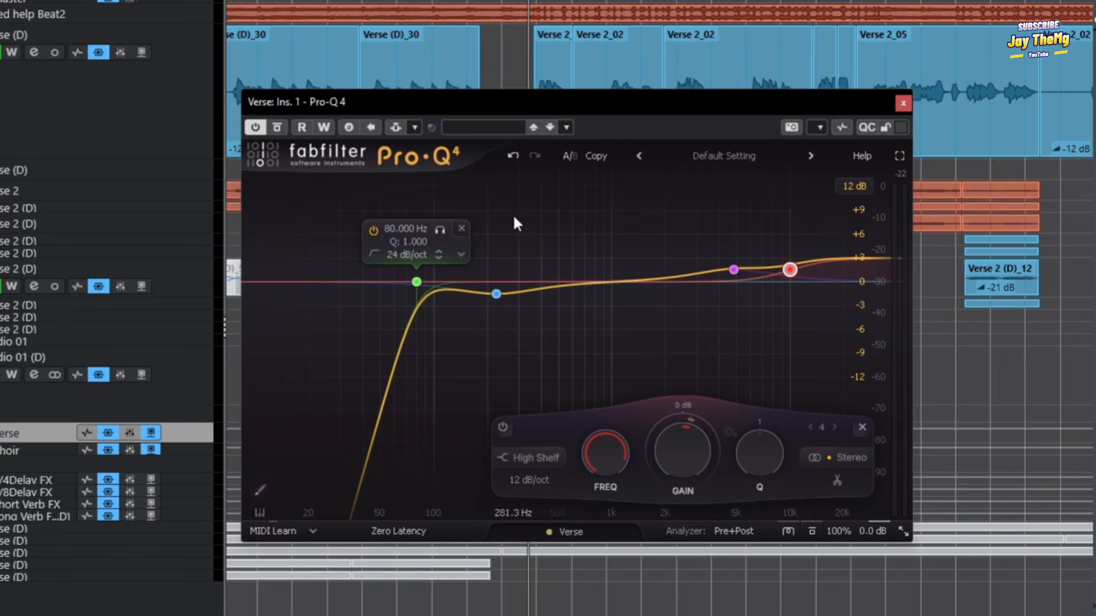
Select the two bell bands and the high shelf, exaggerate their gains in both directions for listening, and bring them back.
drag(472, 187, 856, 384)
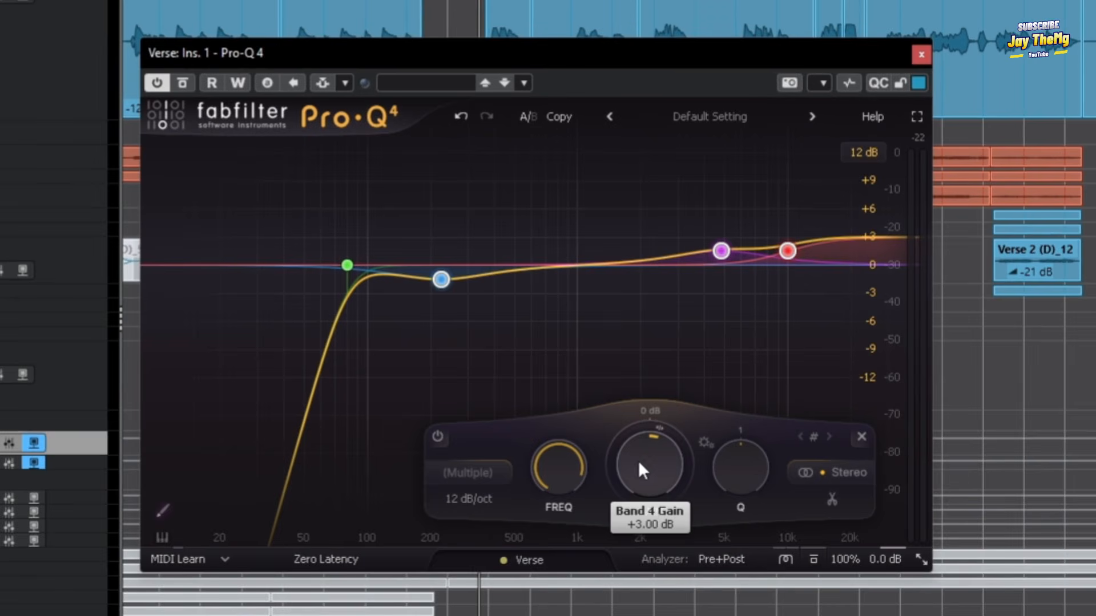
mouse_move(642, 451)
mouse_down()
mouse_move(649, 403)
mouse_move(651, 443)
mouse_up()
drag(651, 440, 658, 556)
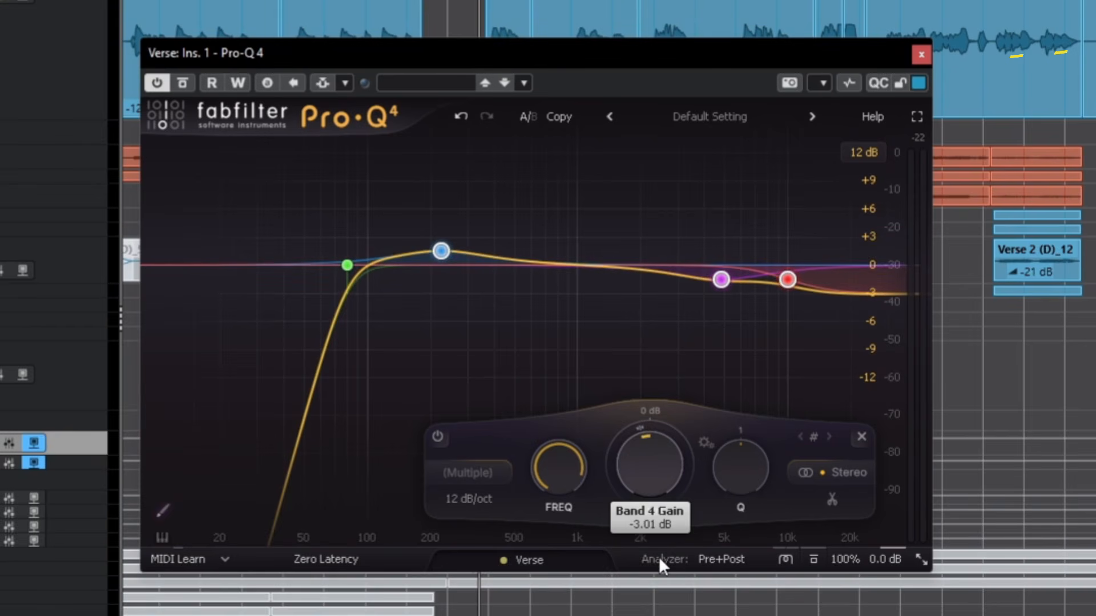
drag(658, 557, 642, 424)
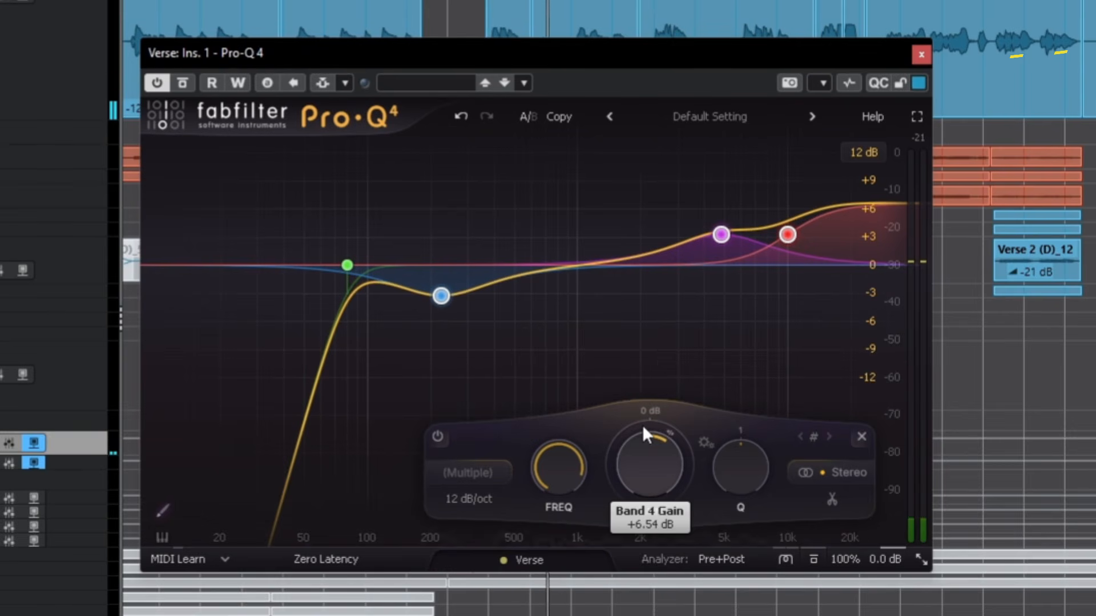
drag(645, 444, 660, 463)
key(space)
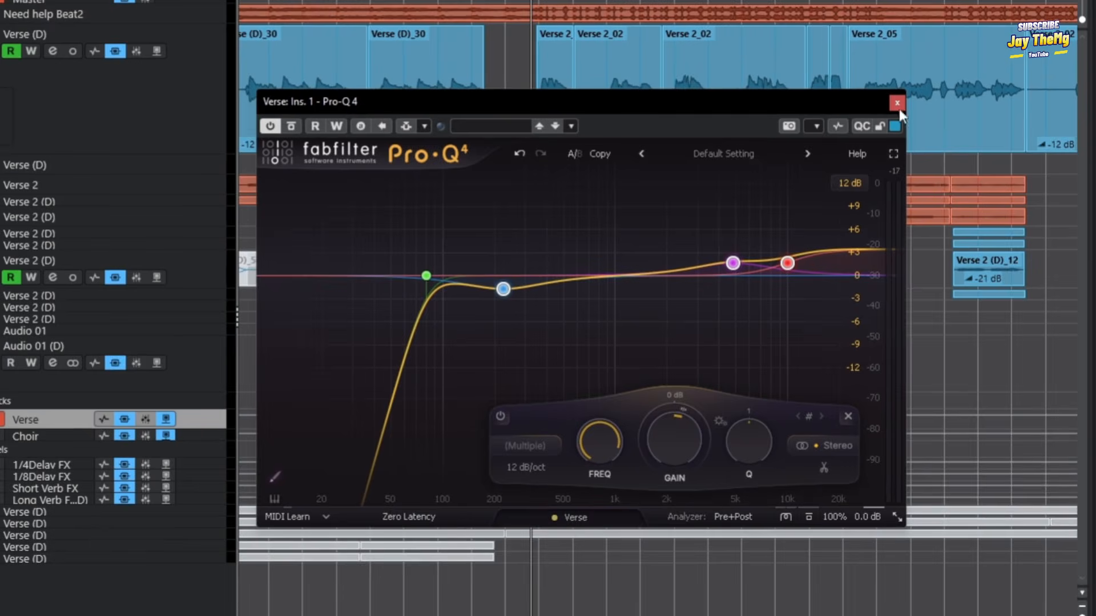
Close the equalizer, enlarge the Verse (D) track and its waveform around bar 39, and place the playhead just before the phrase.
click(896, 103)
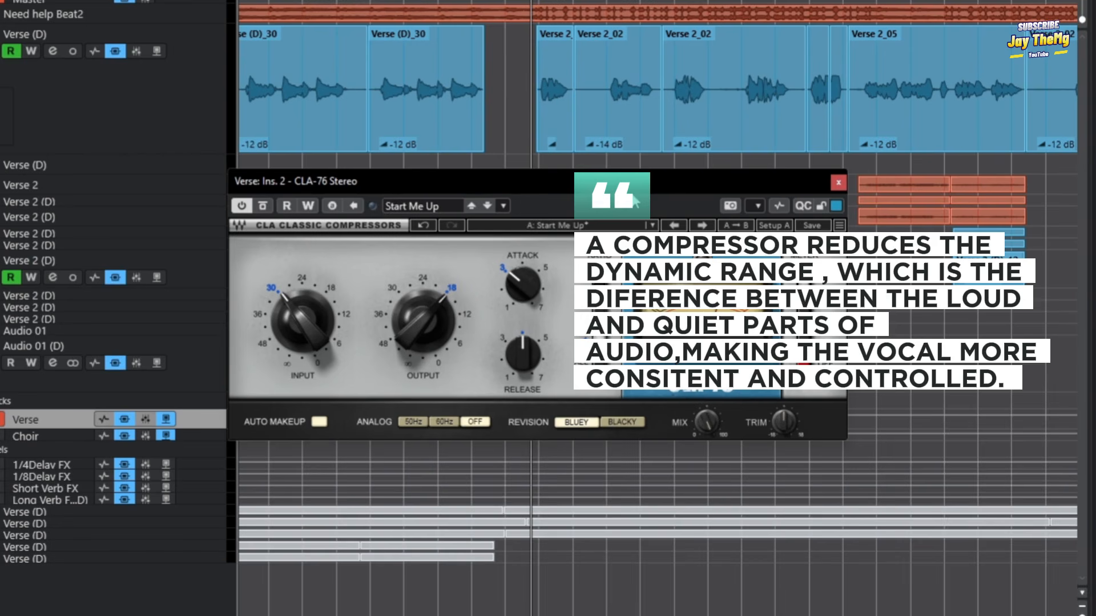
click(200, 146)
drag(197, 153, 197, 263)
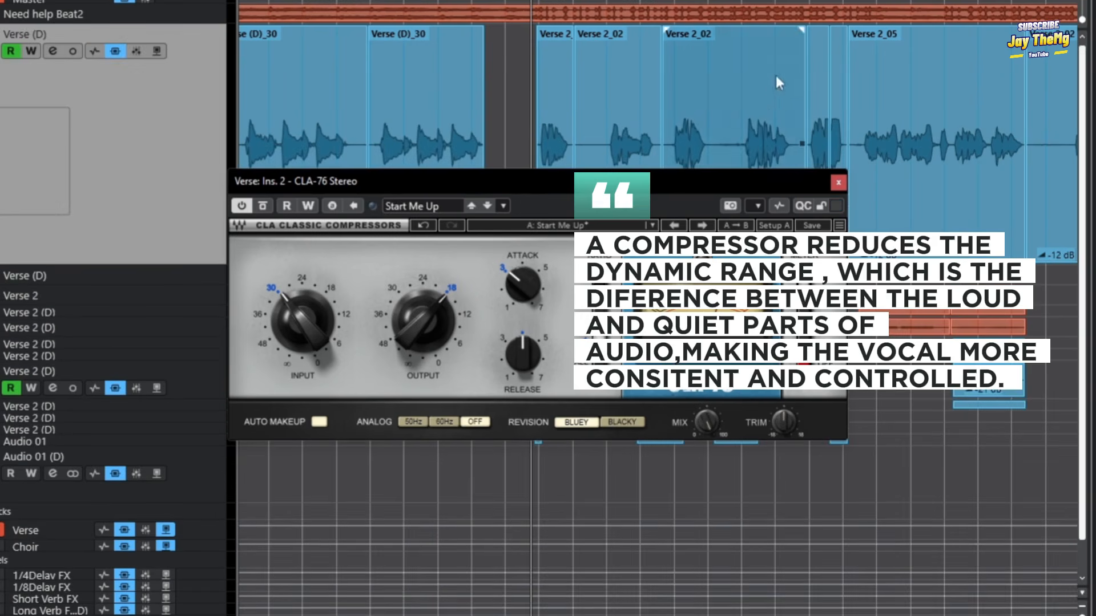
drag(652, 177, 654, 309)
drag(614, 1, 457, 57)
scroll(400, 126, down, 1)
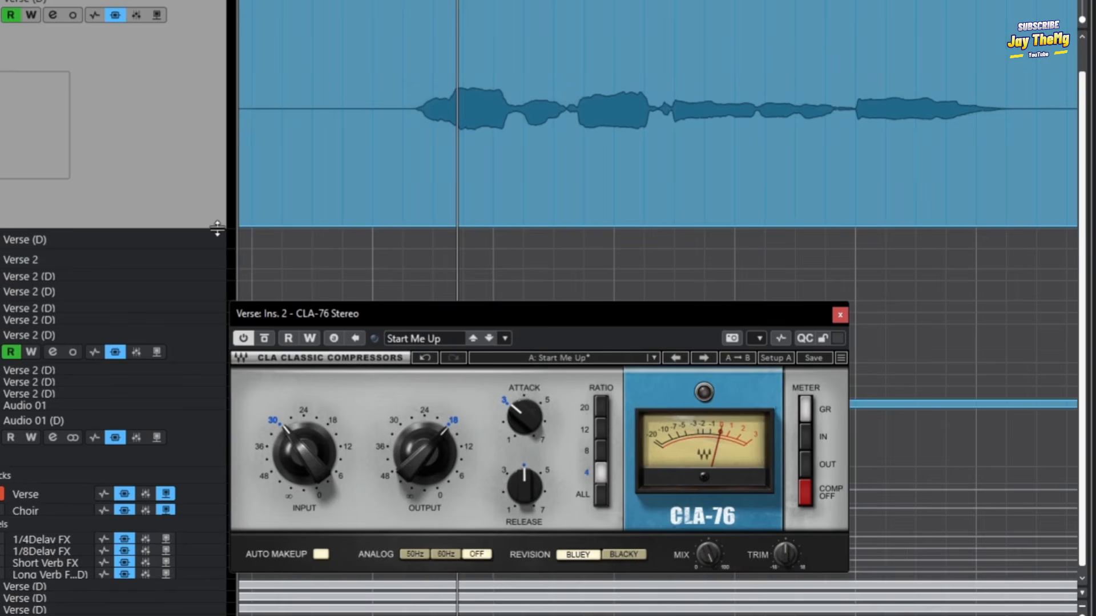
drag(218, 227, 217, 283)
drag(1082, 20, 1082, 15)
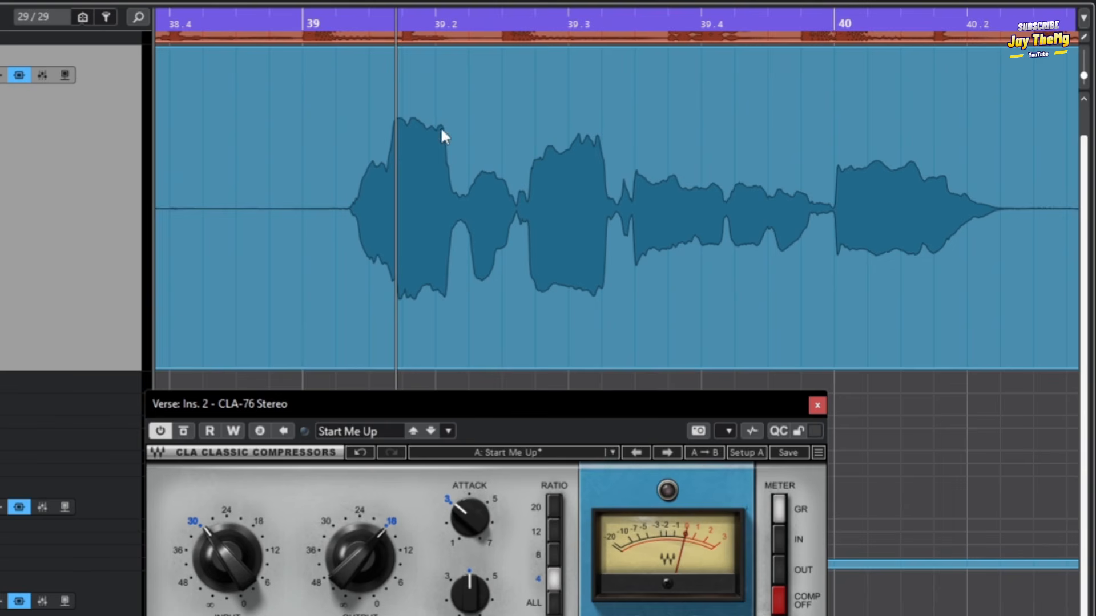
click(330, 22)
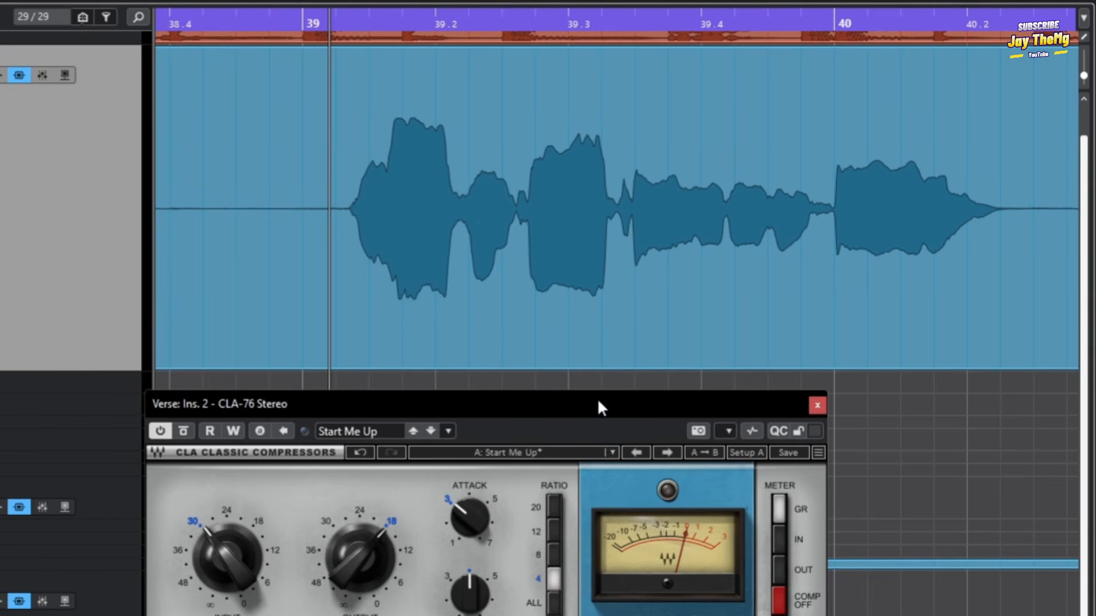
Select the loud first word after bar 39 with the Range Selection tool and try lowering its volume.
right_click(299, 143)
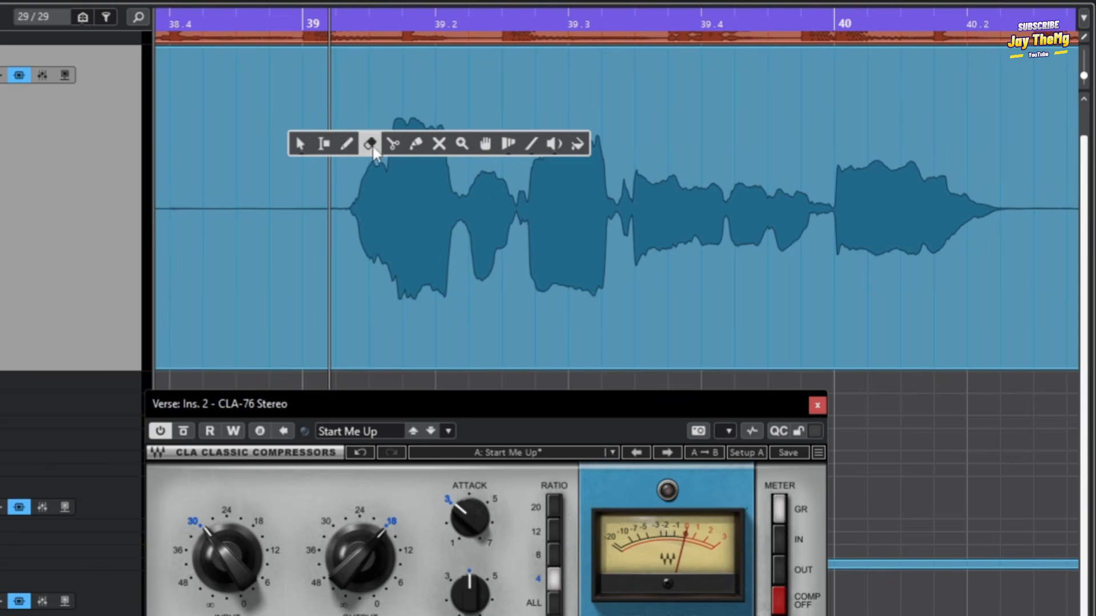
click(323, 143)
drag(346, 208, 462, 208)
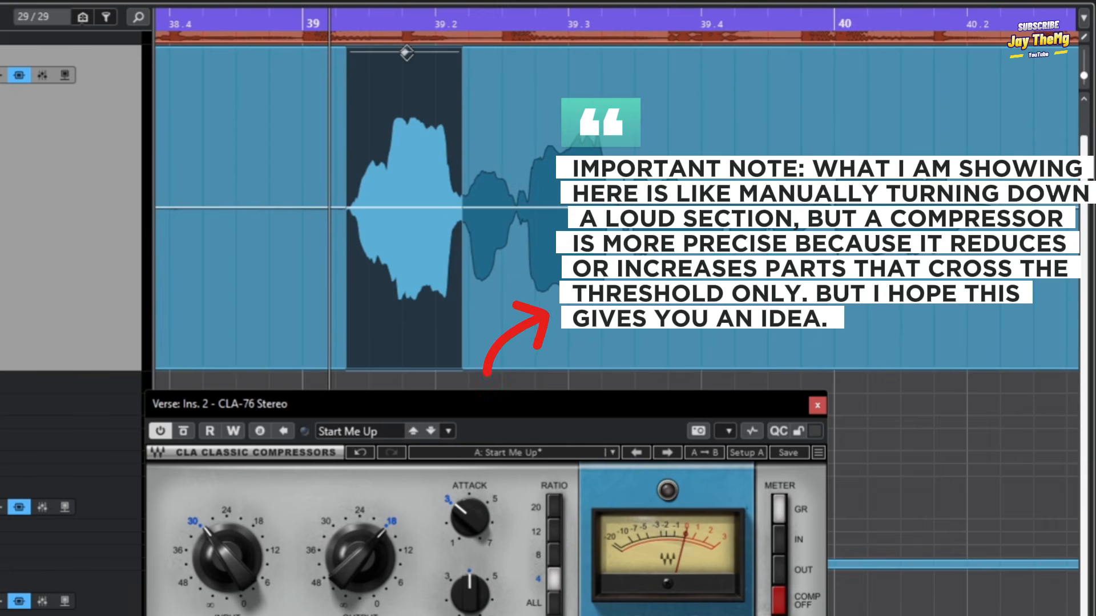
drag(406, 52, 415, 153)
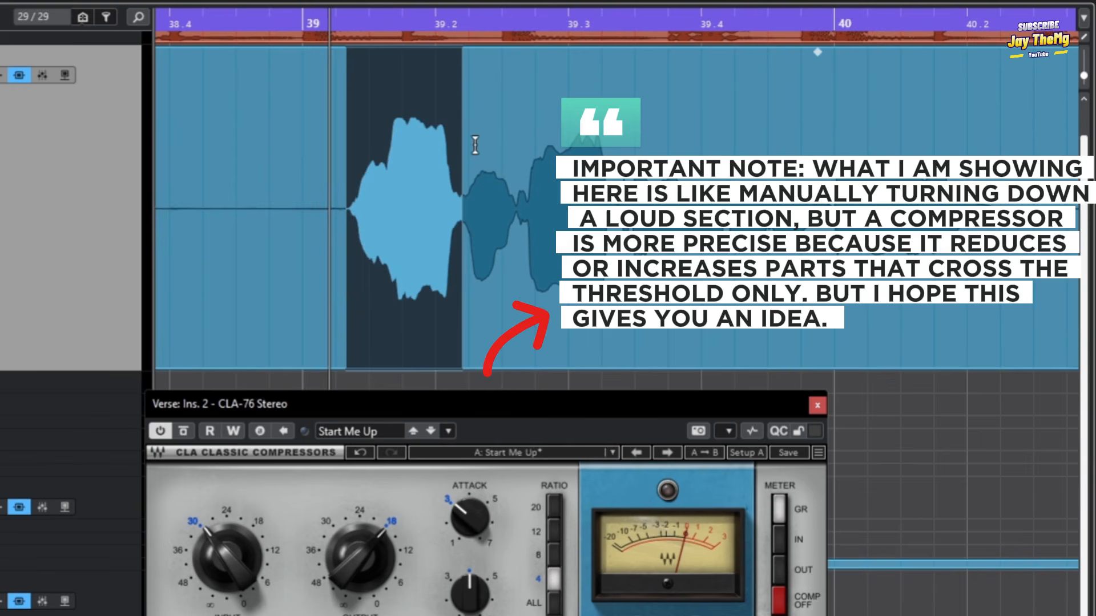
Reselect the loud first word, turn its volume down by about half, and undo the change.
drag(459, 188, 517, 223)
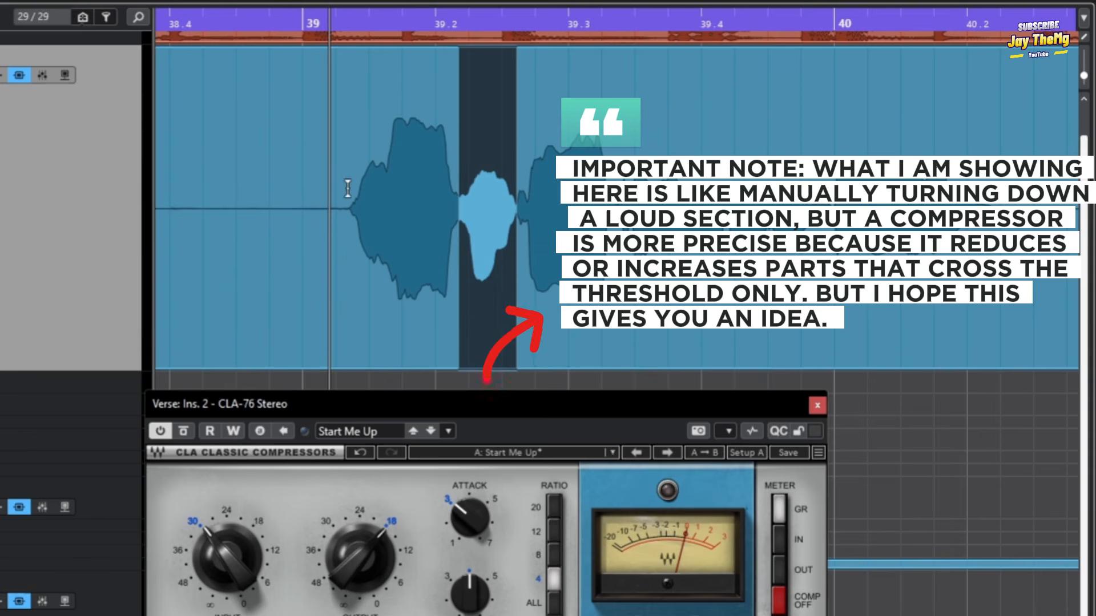
drag(345, 188, 462, 221)
drag(402, 52, 398, 198)
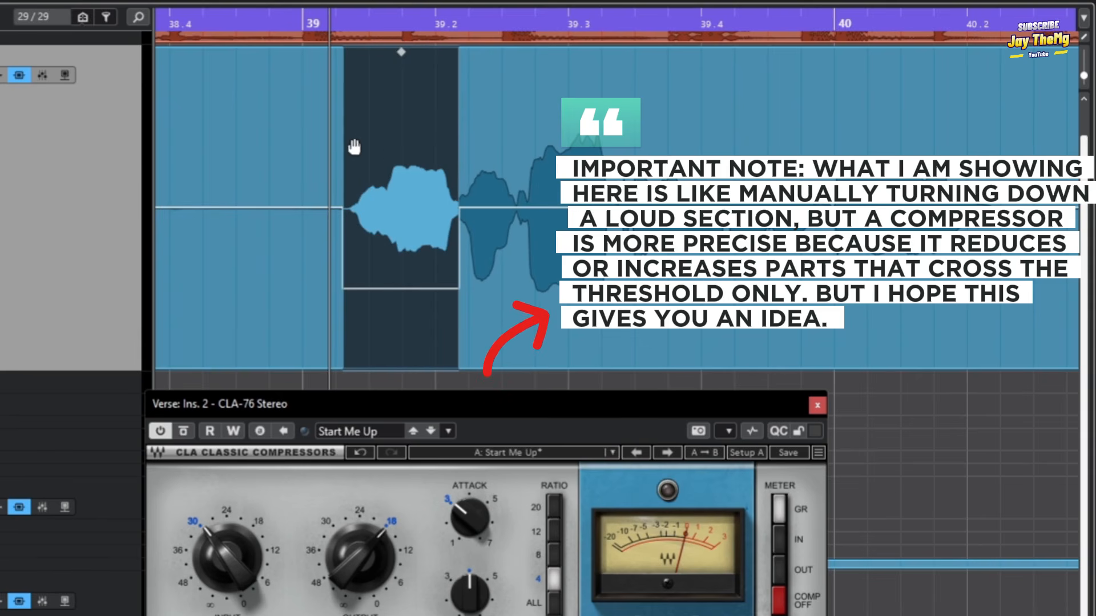
key(ctrl+z)
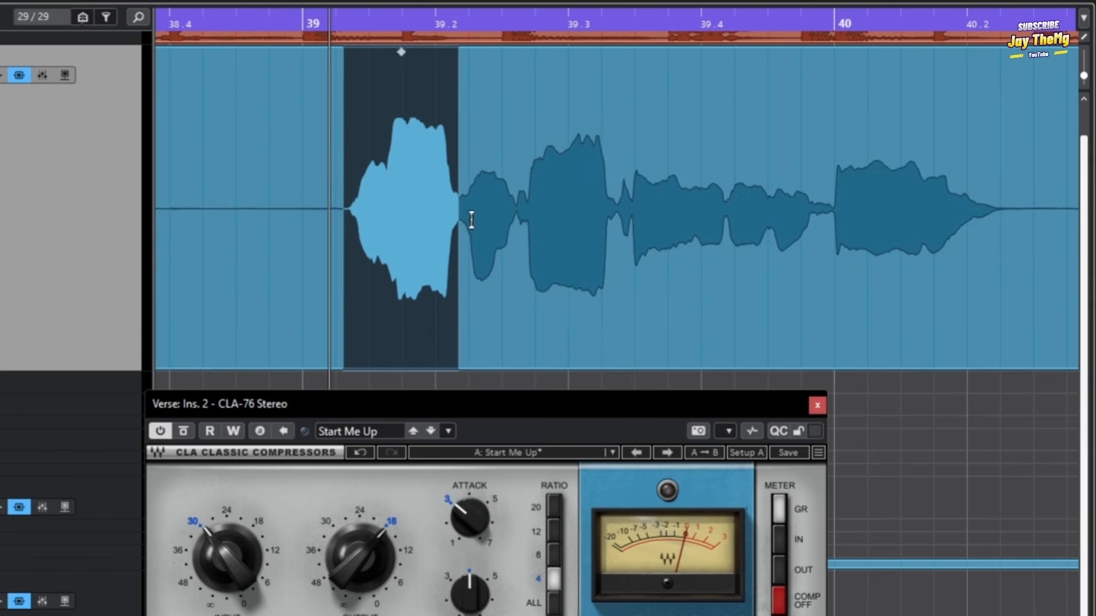
Select the quieter second word of the phrase, try changing its volume, and clear the selection.
drag(459, 201, 515, 214)
click(475, 207)
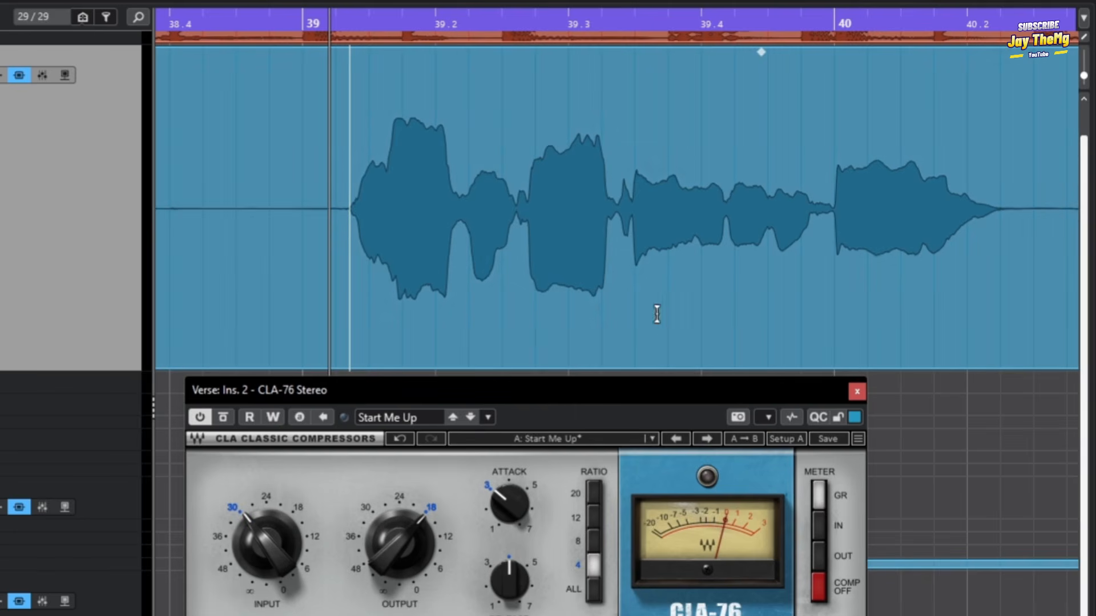
drag(460, 217, 513, 223)
drag(487, 52, 484, 119)
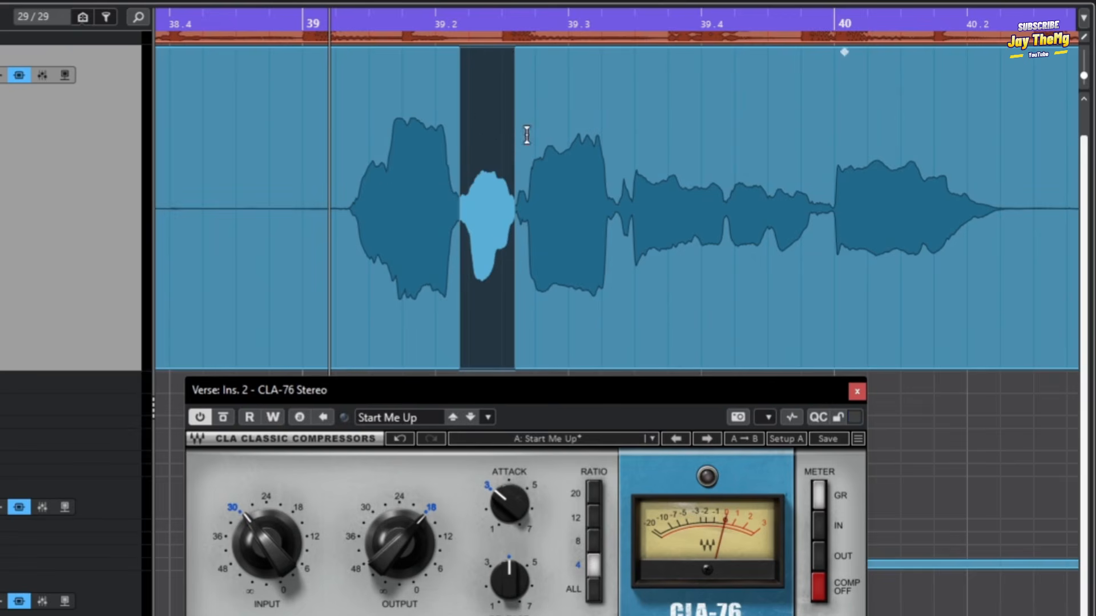
click(487, 170)
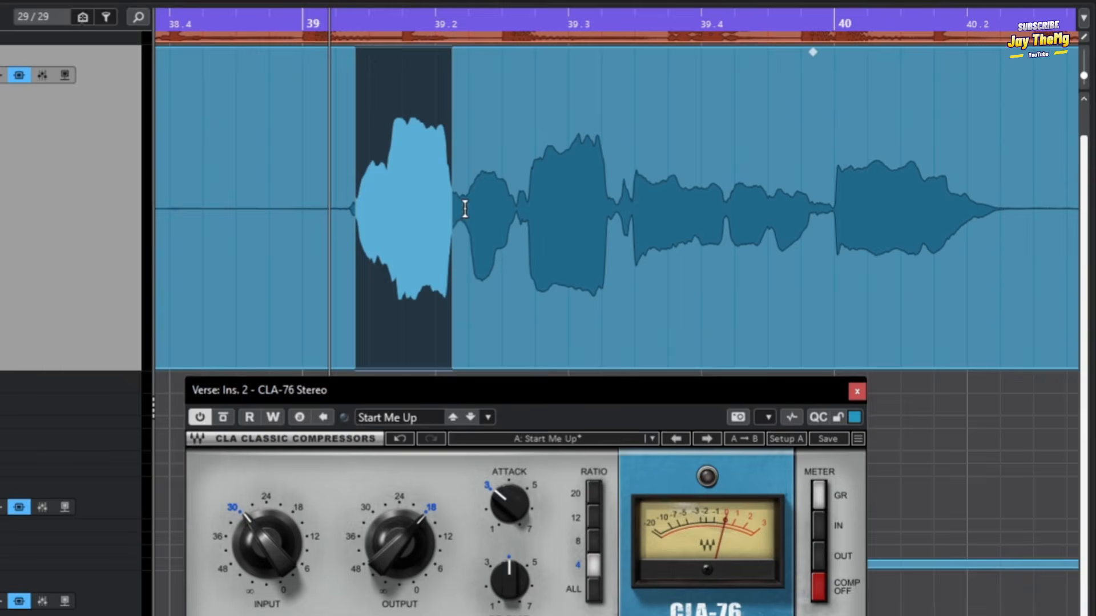
Try slightly different Attack settings between about 4.0 and 4.11 on the CLA-76 compressor.
click(465, 209)
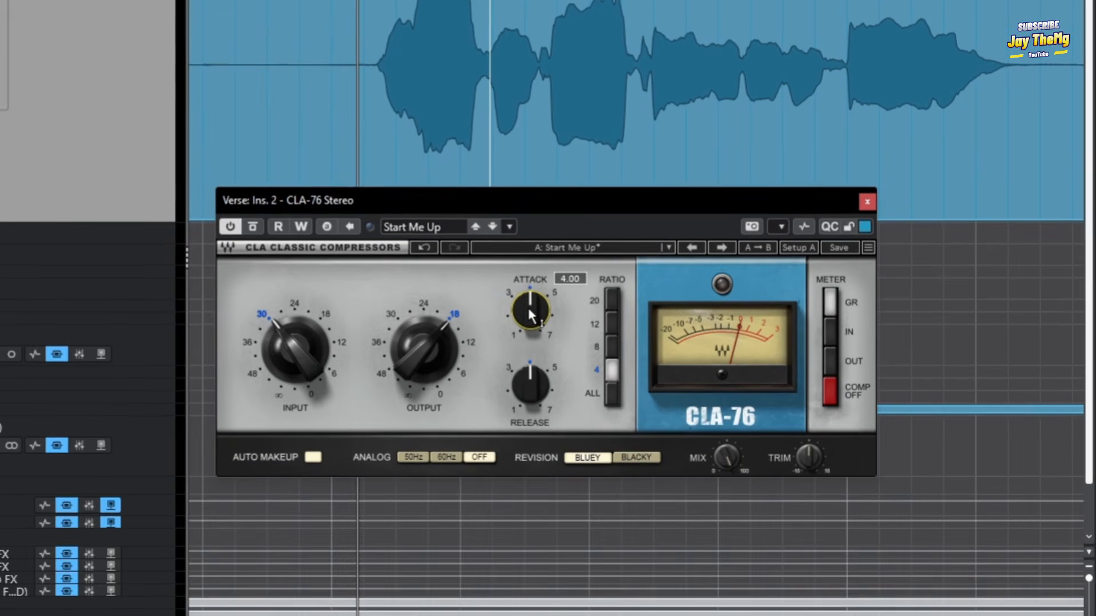
drag(529, 313, 512, 306)
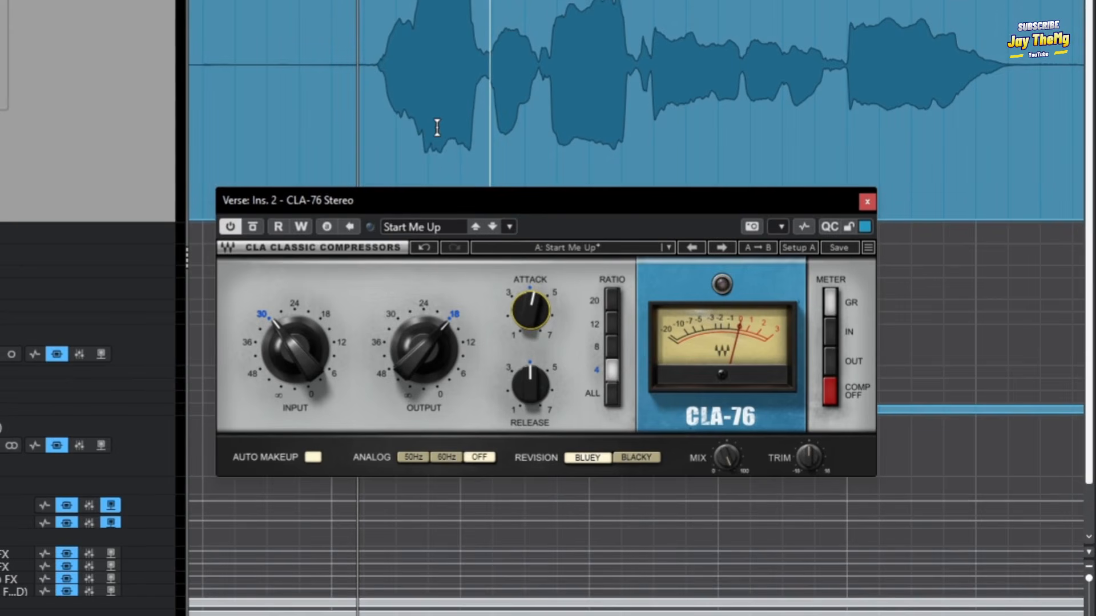
key(ctrl+z)
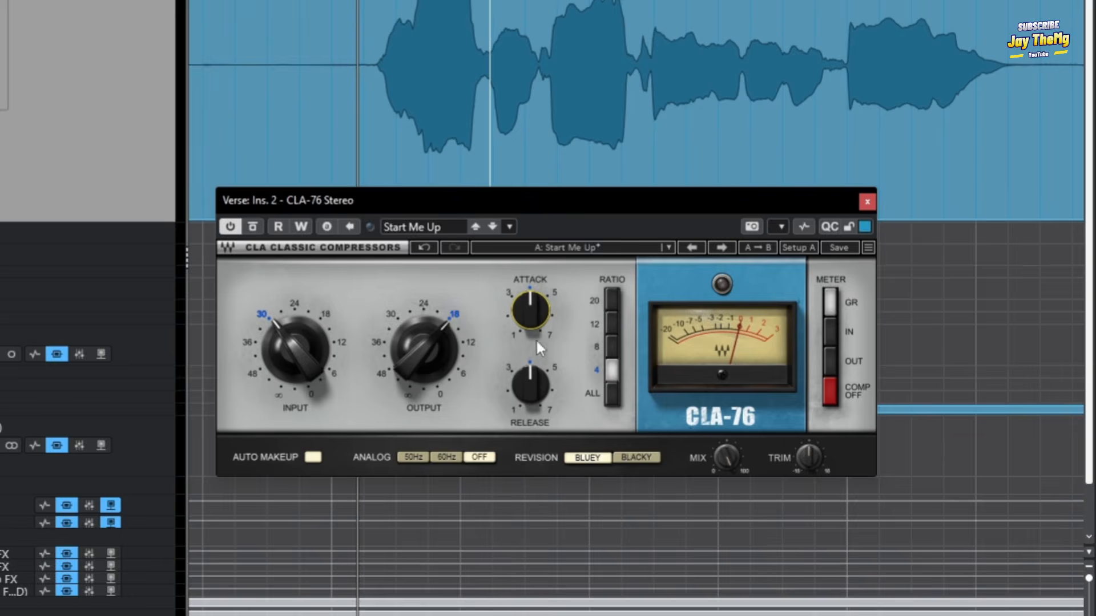
drag(534, 323, 535, 318)
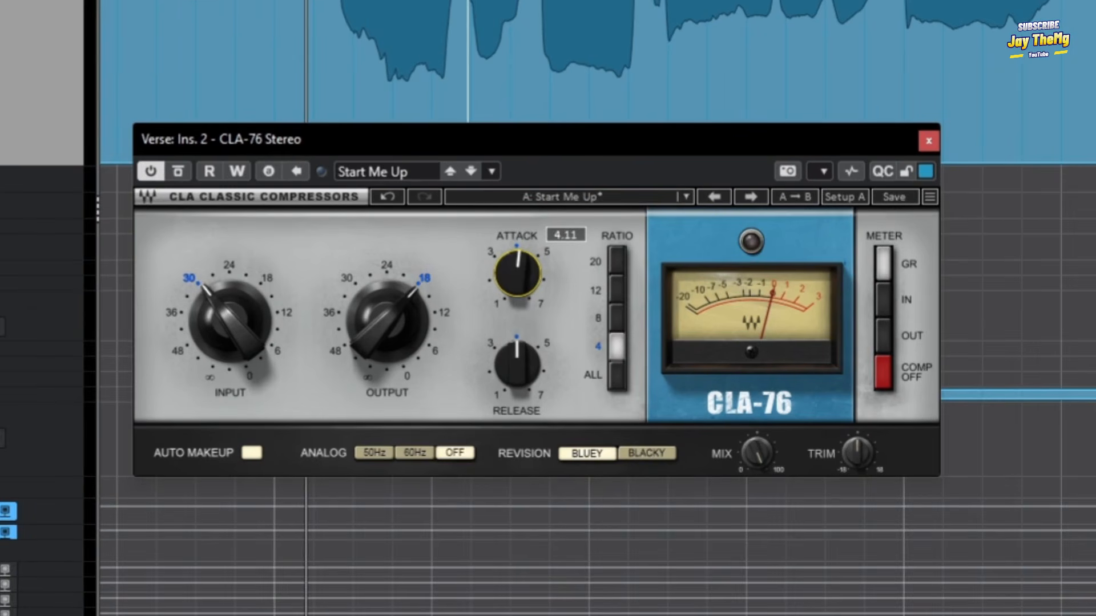
drag(525, 262, 525, 266)
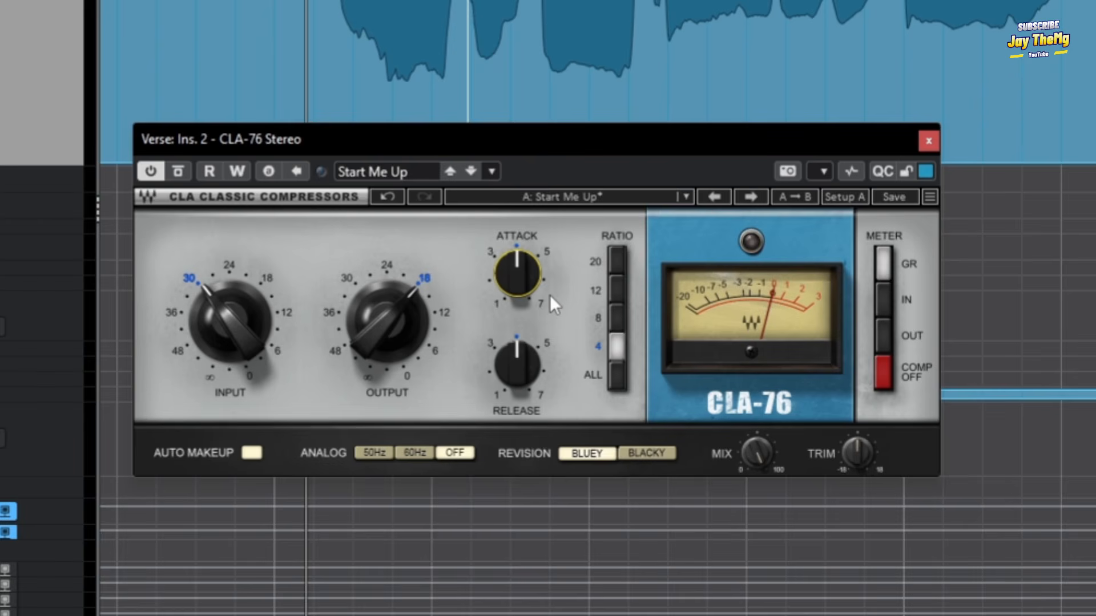
drag(550, 295, 532, 268)
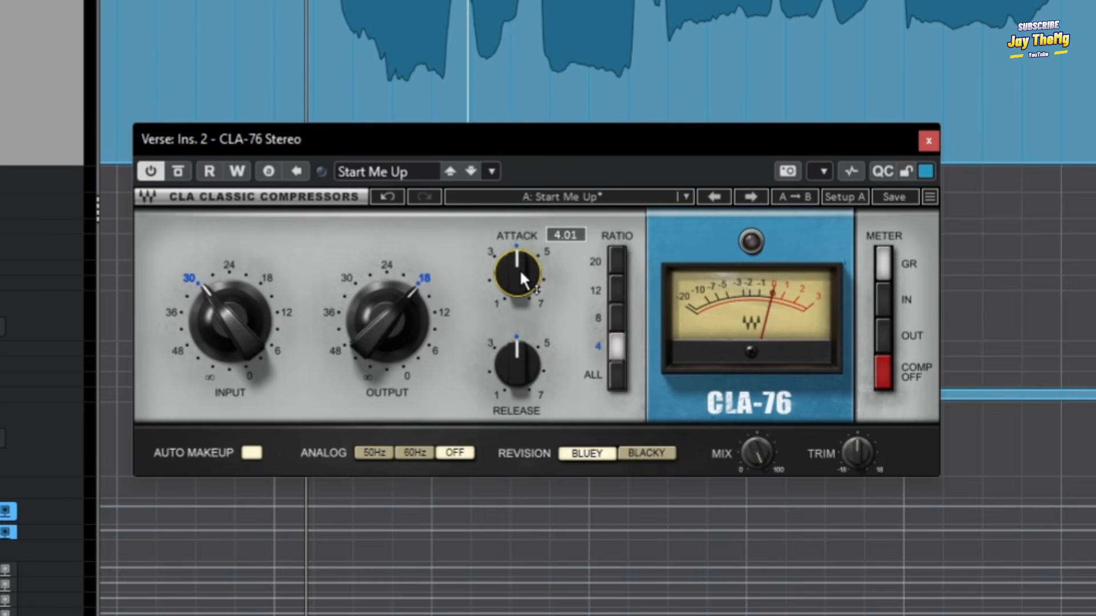
drag(512, 286, 512, 260)
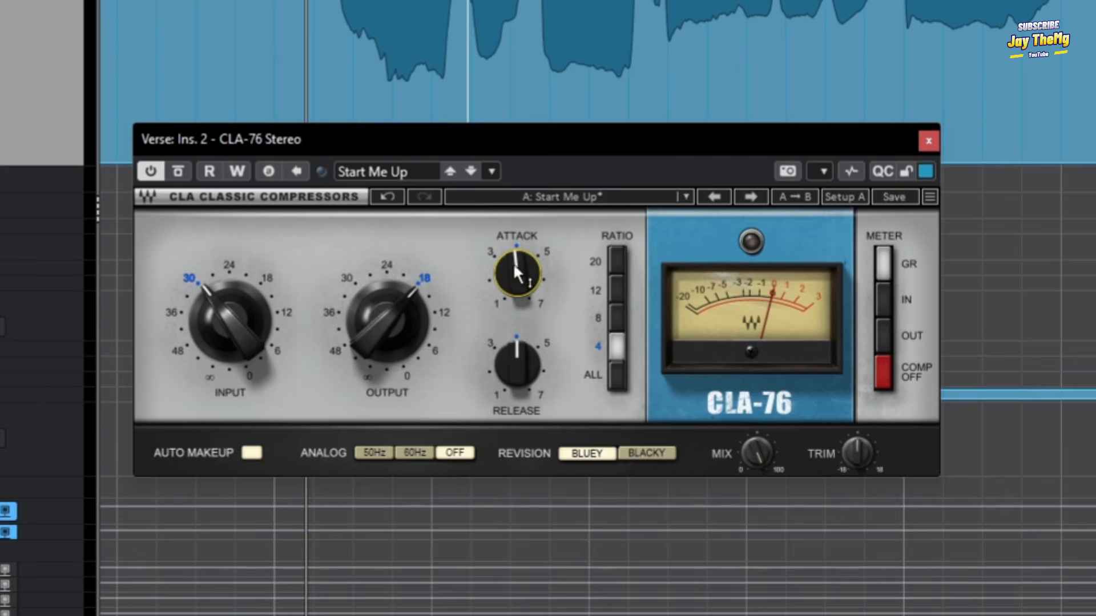
Set the CLA-76 compressor's Release to about 3 and start playback of the Verse vocal.
drag(522, 368, 522, 383)
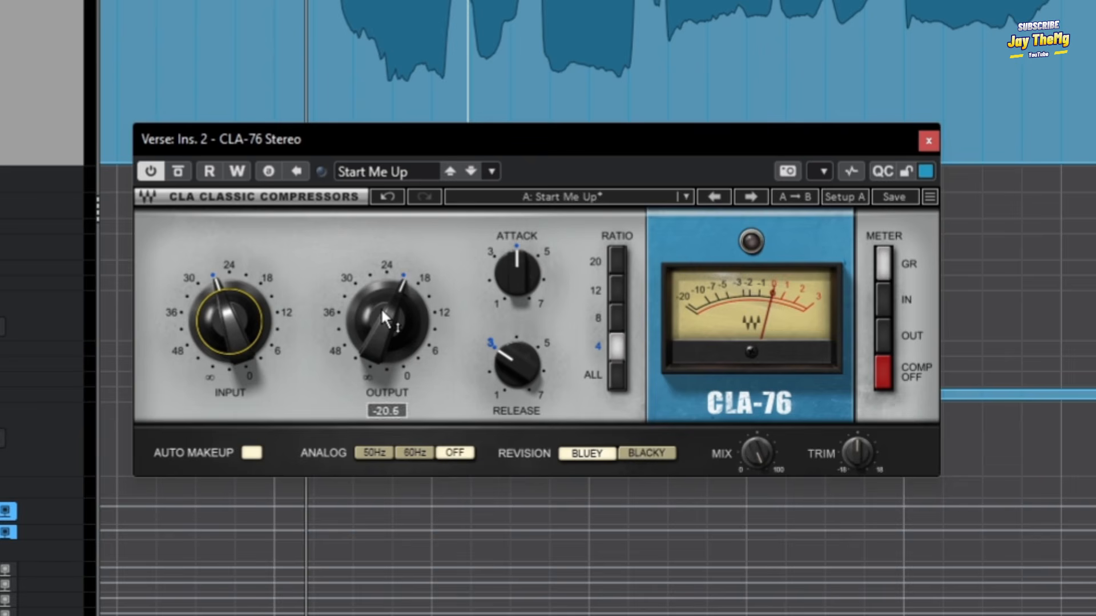
scroll(1, 41, up, 1)
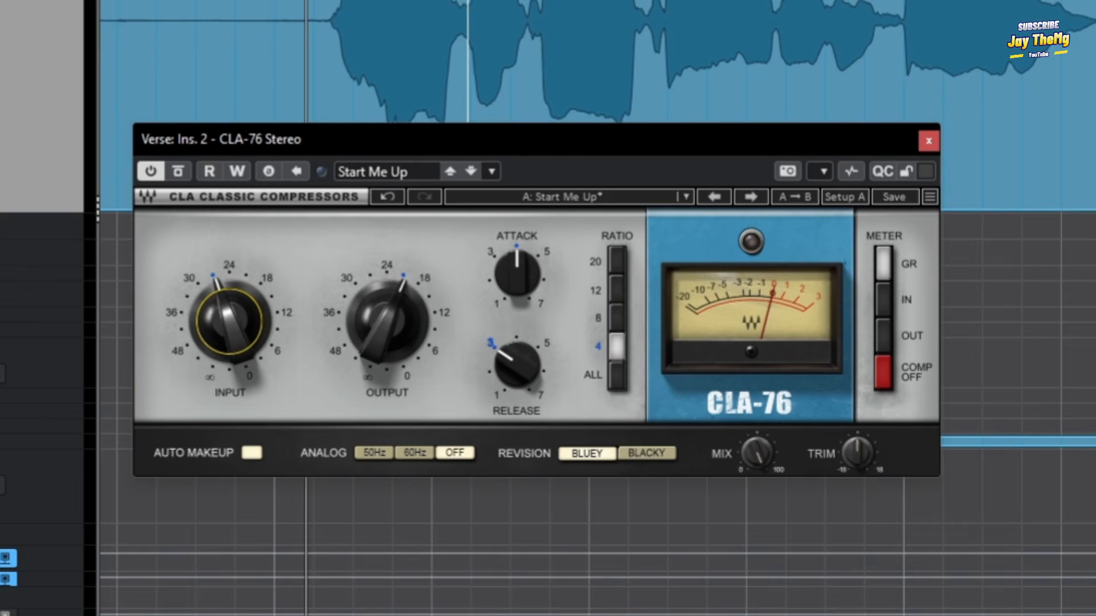
key(space)
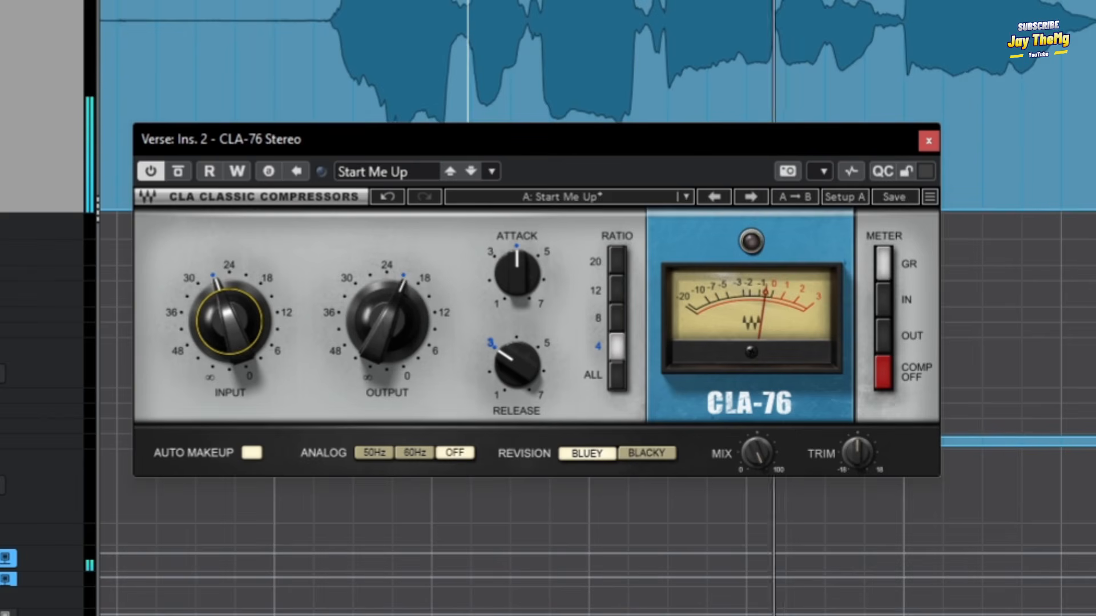
While the vocal plays, lower the compressor's Output to about -23, trim the Input slightly, and set Attack to about 4.68.
drag(384, 320, 385, 328)
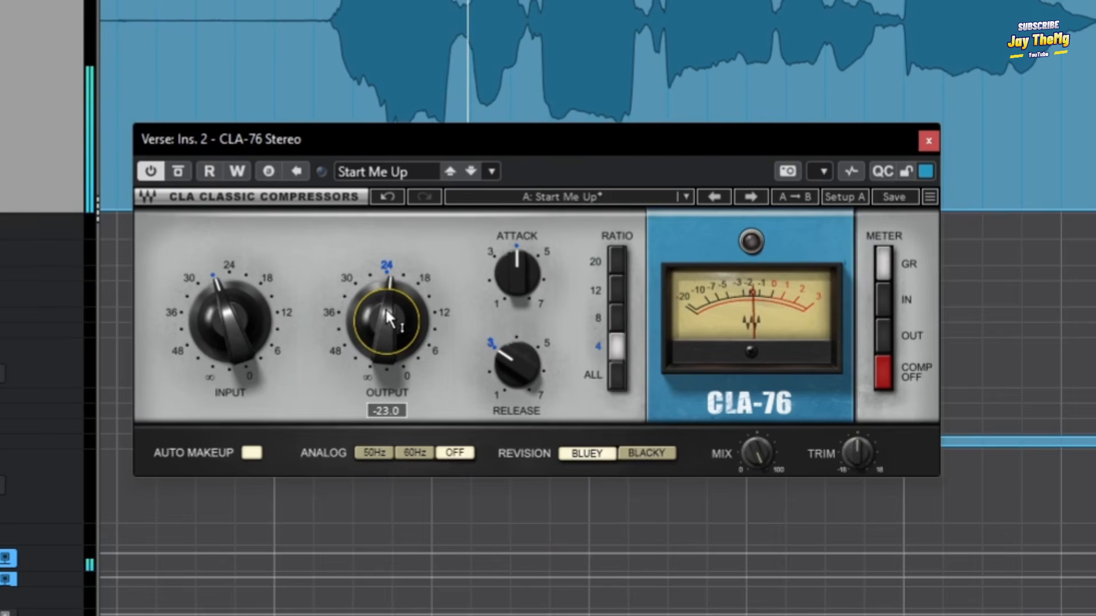
drag(235, 325, 234, 328)
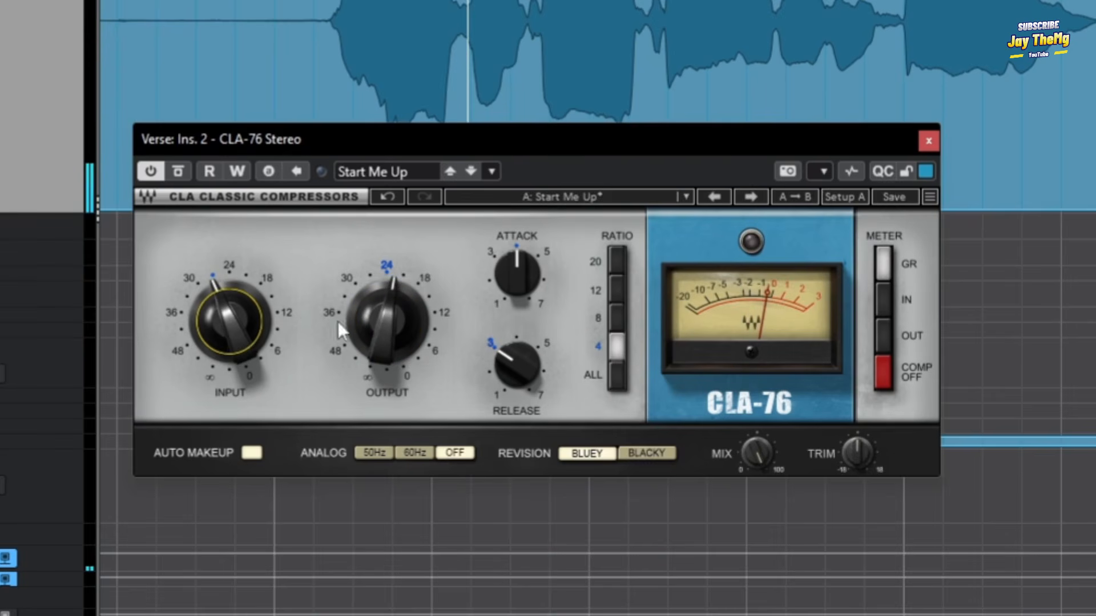
drag(388, 323, 388, 324)
drag(518, 275, 522, 269)
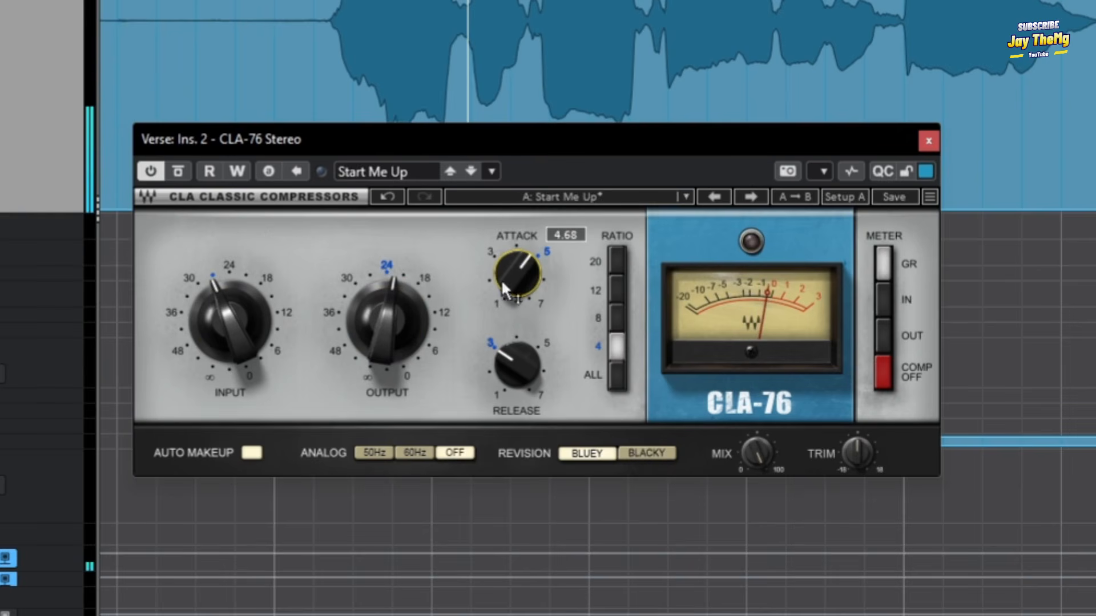
Lower the compressor's Input to about -30 and rebalance its Output around -21.
drag(395, 330, 386, 339)
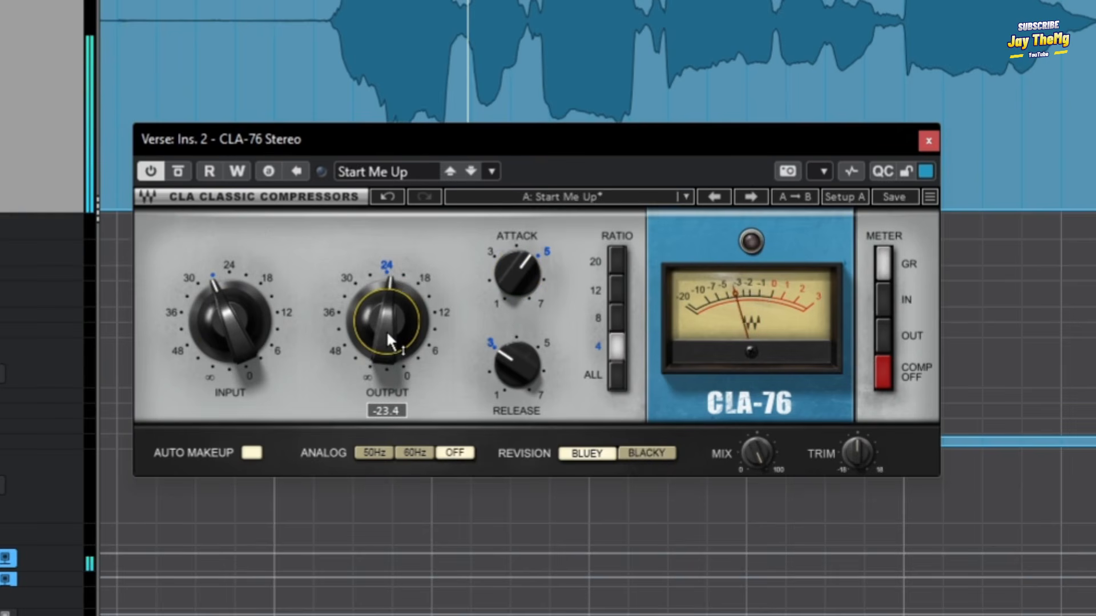
drag(232, 327, 231, 336)
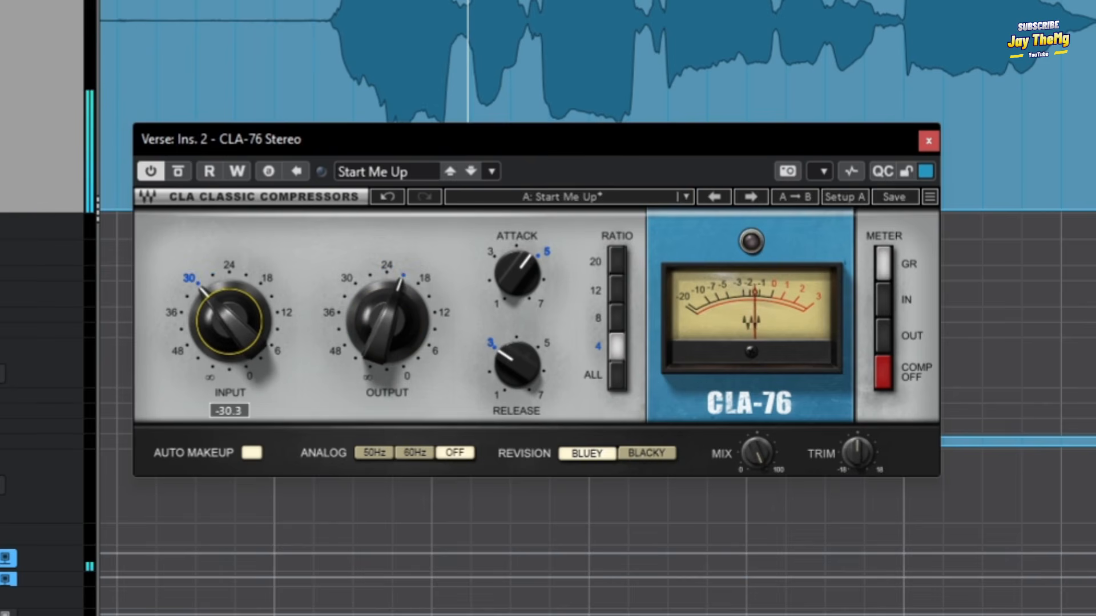
click(366, 325)
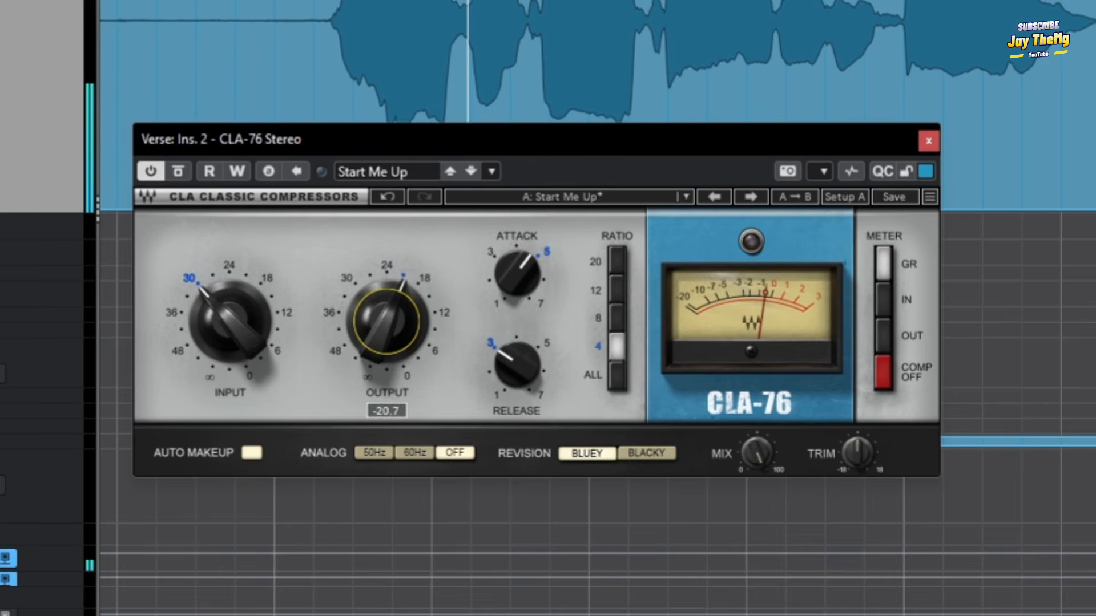
click(233, 326)
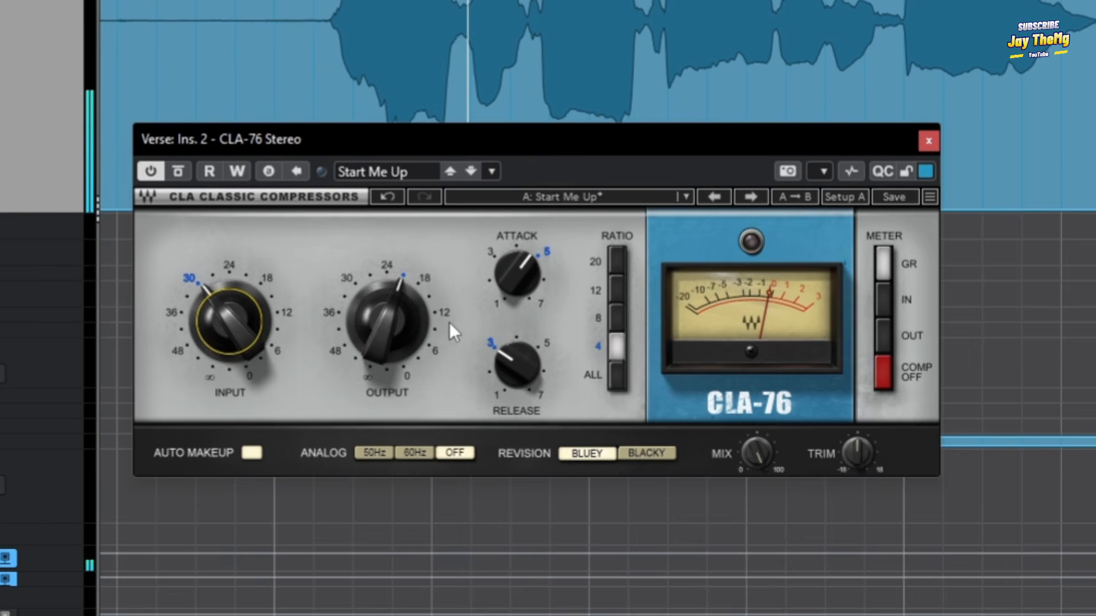
scroll(391, 327, down, 1)
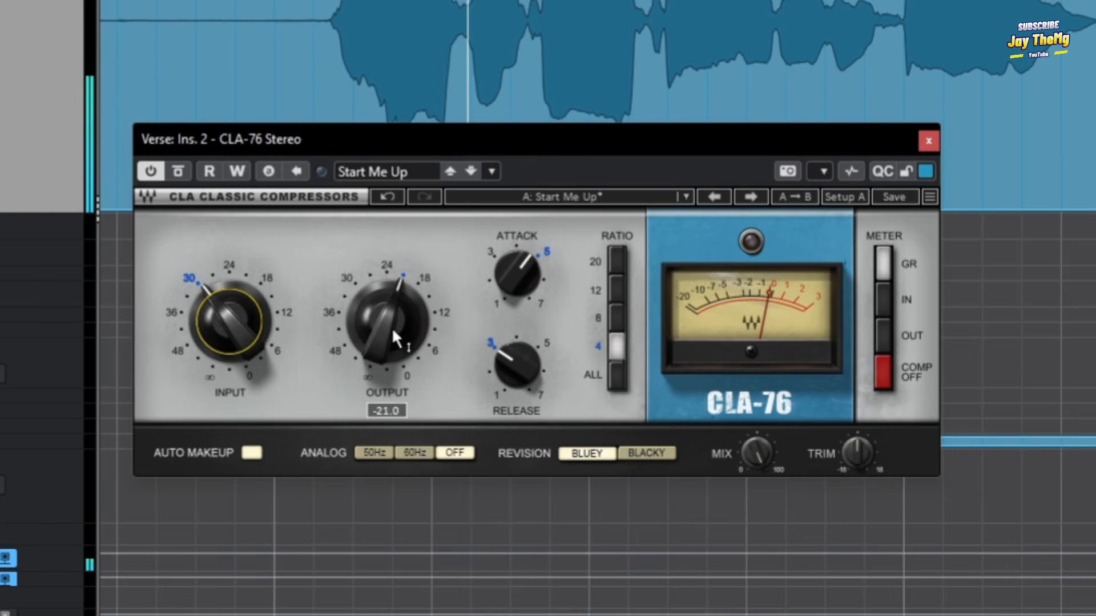
drag(388, 309, 388, 313)
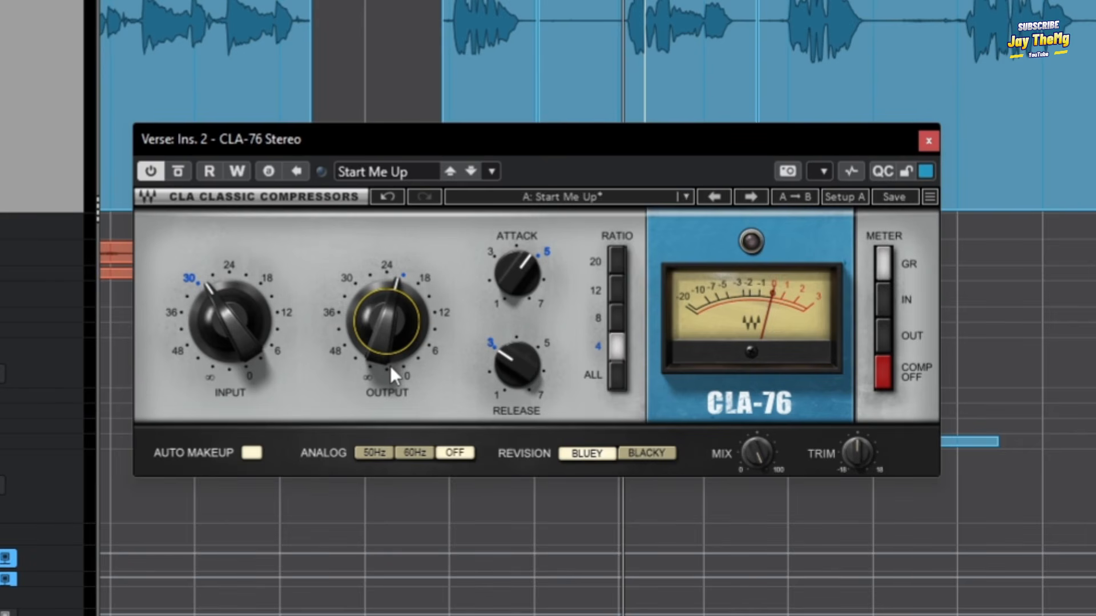
Select the Short Verb FX channel, resume playback, and fine-tune the compressor's Output to about -22.3.
scroll(87, 368, down, 3)
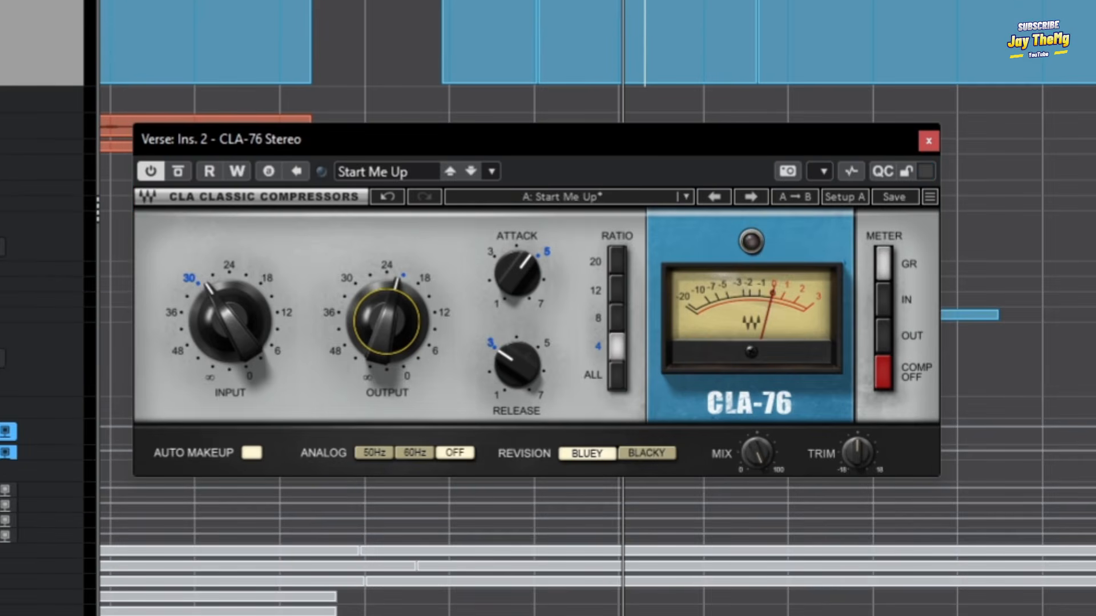
click(42, 520)
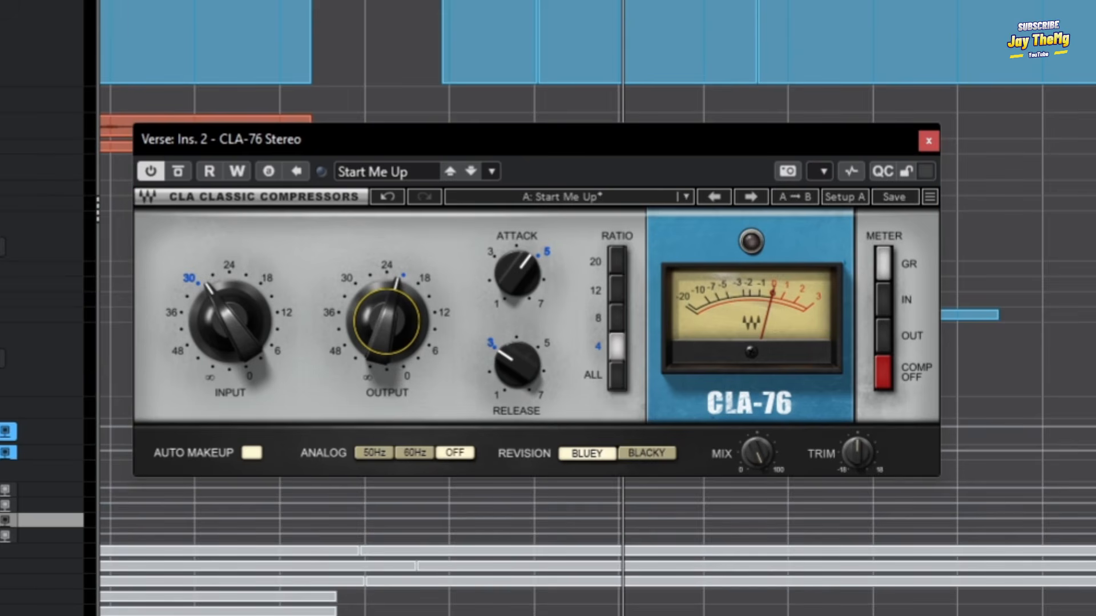
key(space)
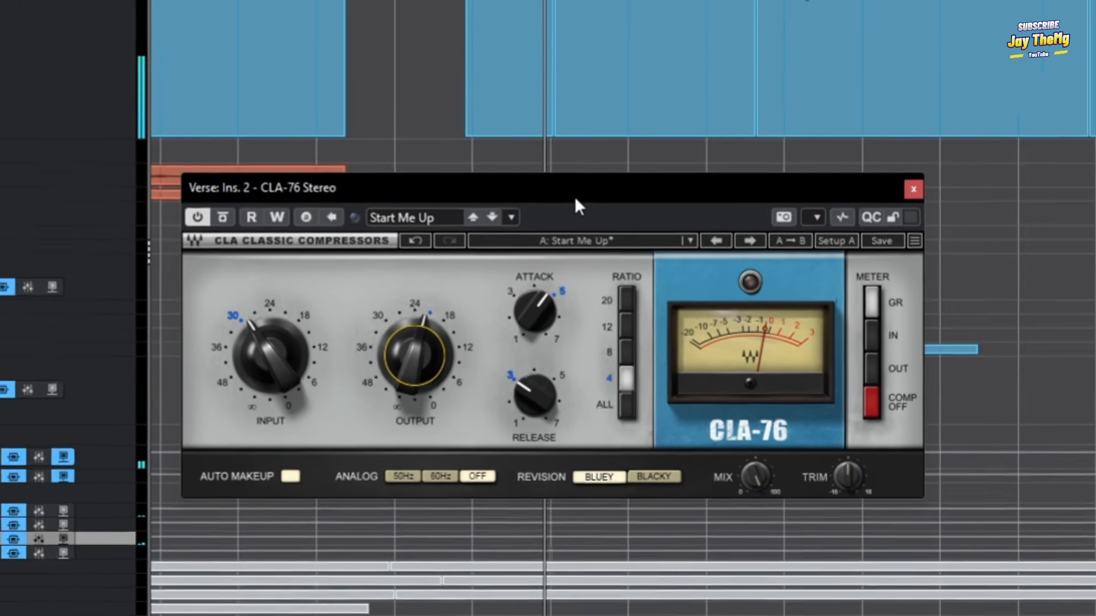
drag(413, 360, 414, 366)
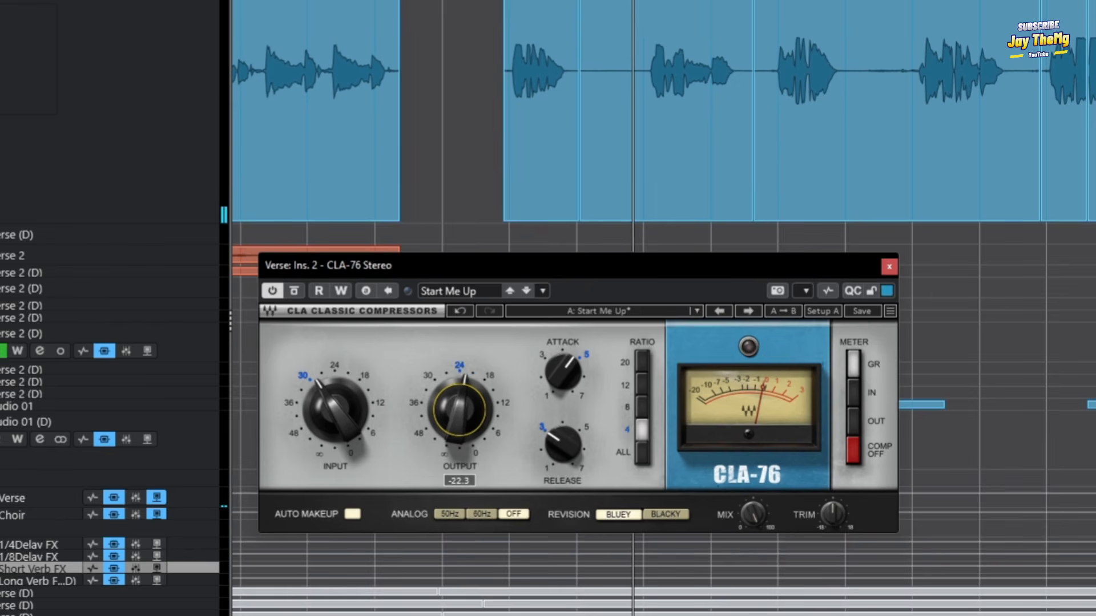
drag(461, 418, 461, 415)
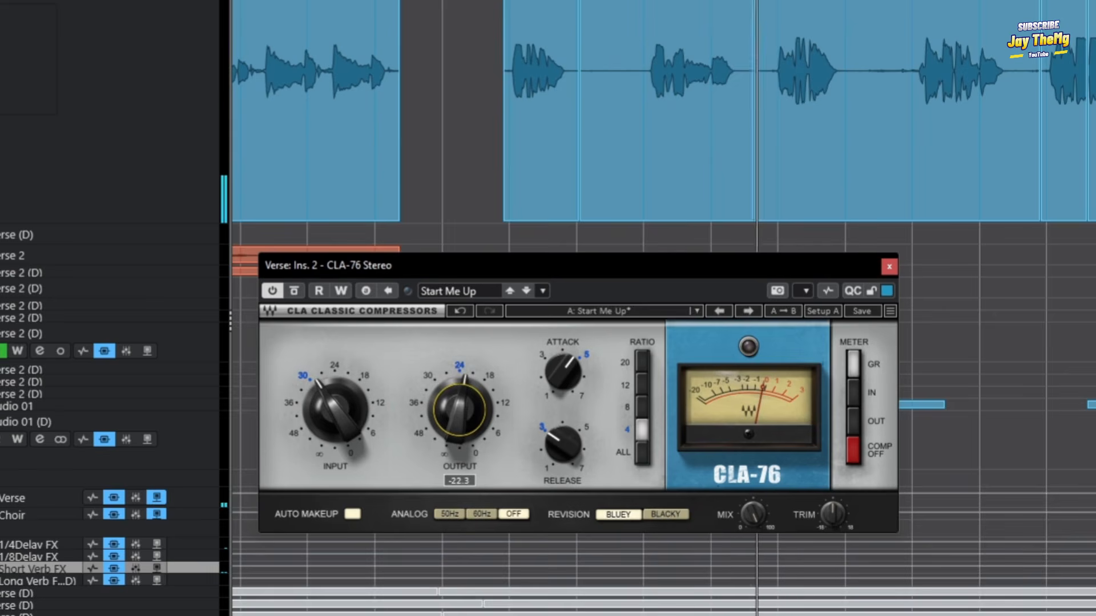
Move the compressor window slightly higher and listen through the following Verse phrases with the compression applied.
scroll(790, 200, up, 3)
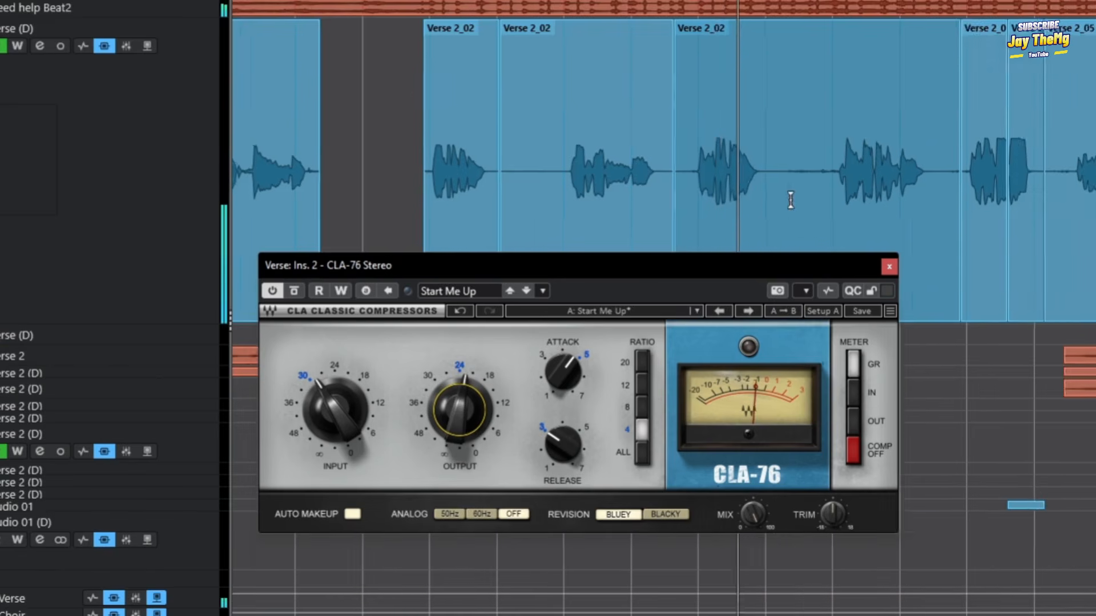
scroll(790, 200, down, 2)
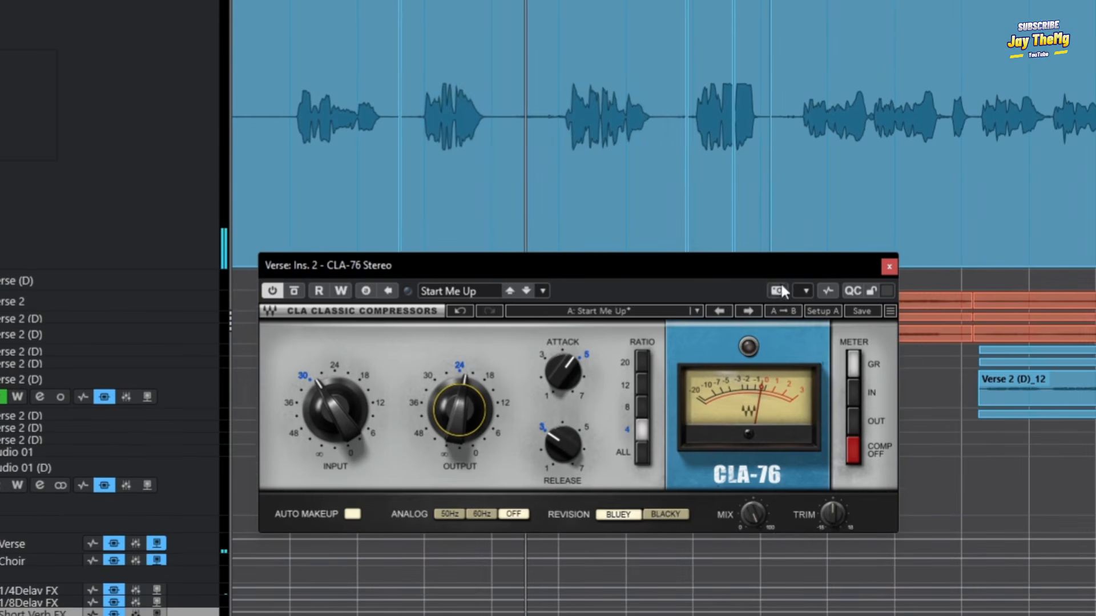
drag(729, 266, 713, 245)
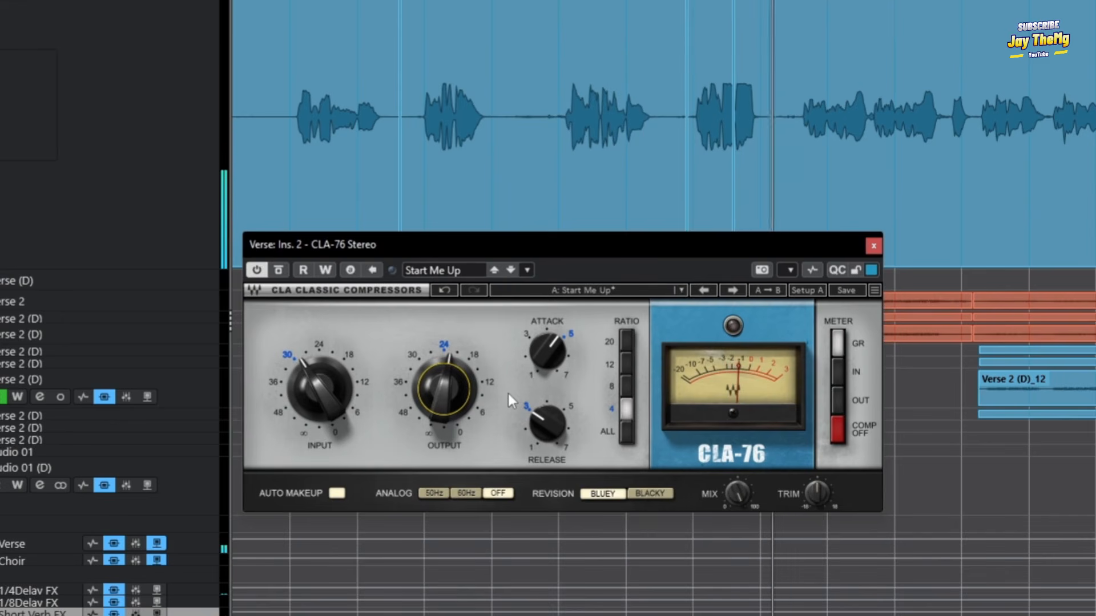
drag(815, 128, 585, 164)
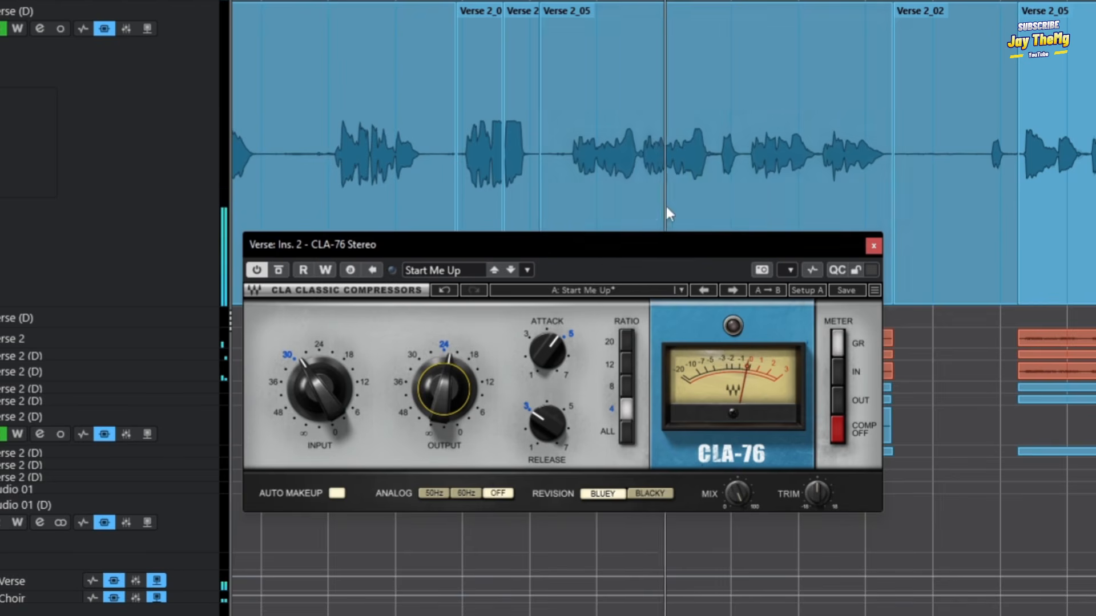
click(701, 178)
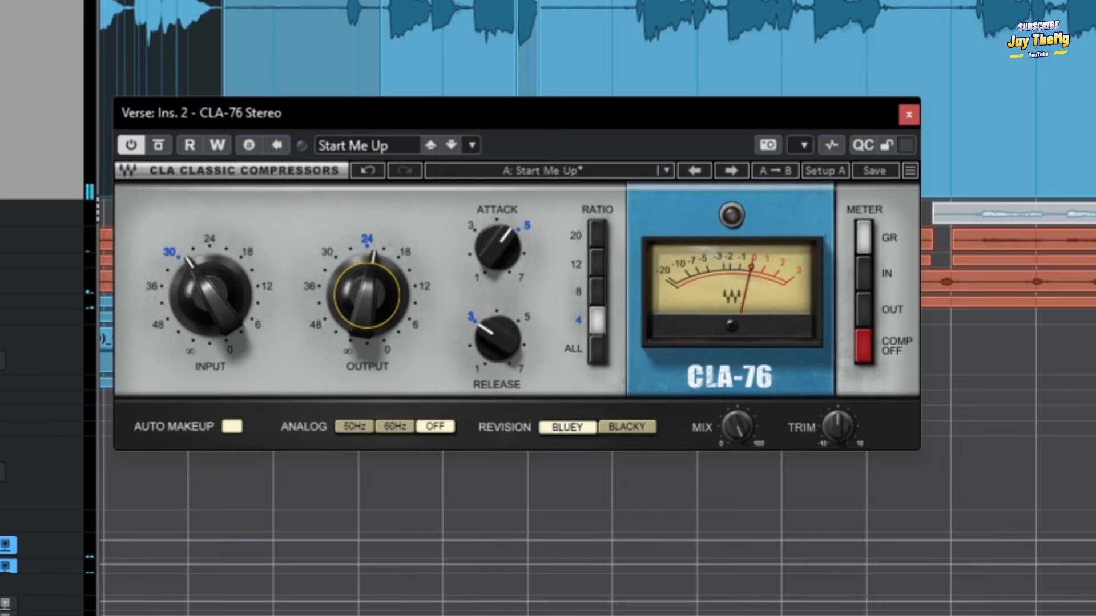
Open the Channel Settings of the Verse group track and move that window up so its inserts are reachable.
click(112, 542)
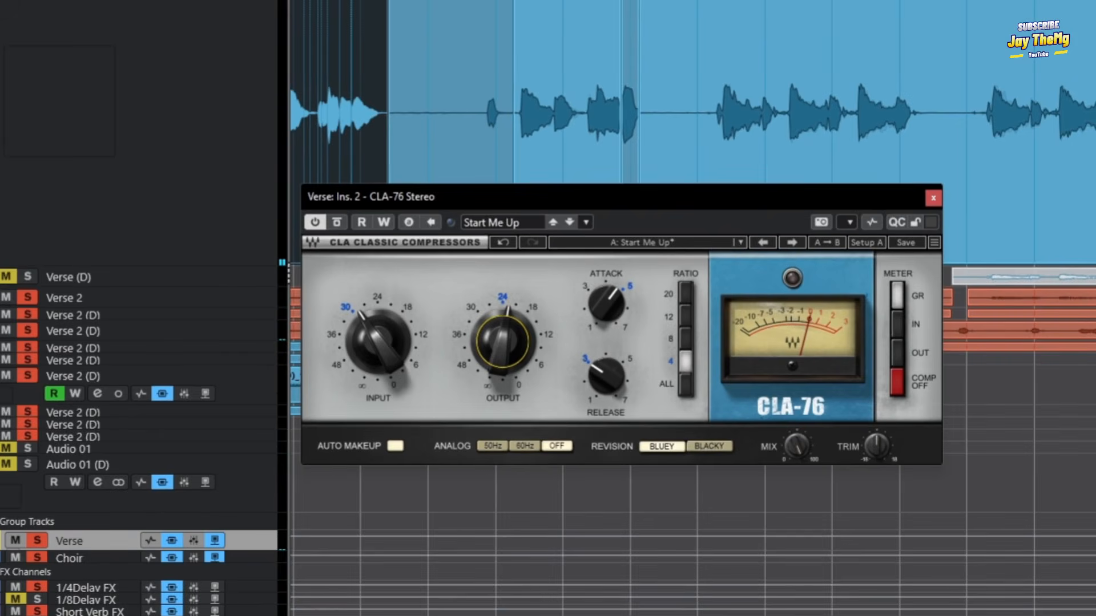
key(e)
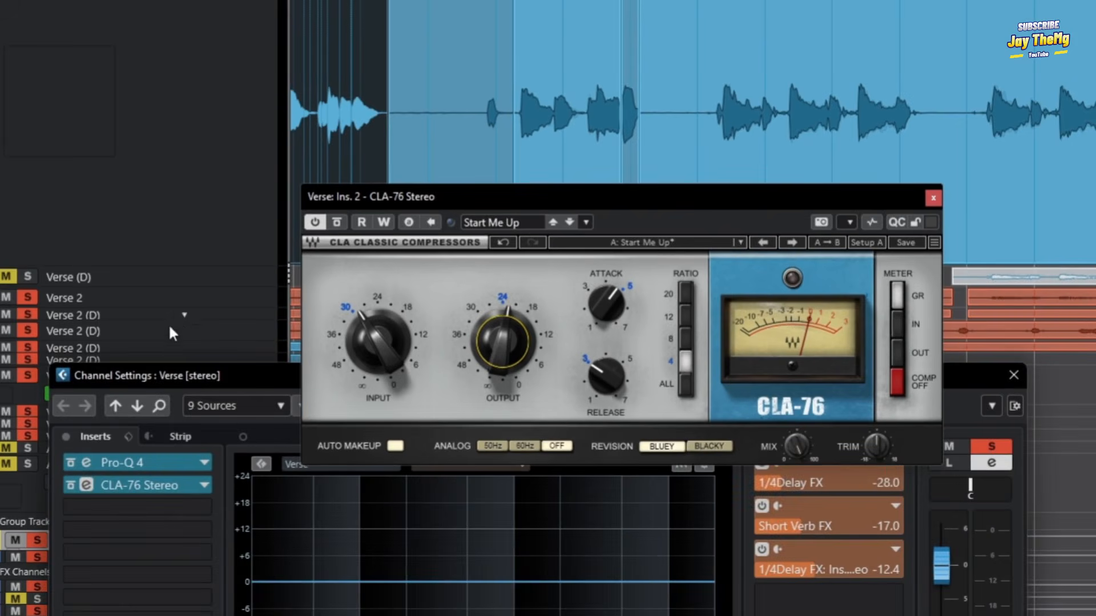
drag(211, 379, 216, 25)
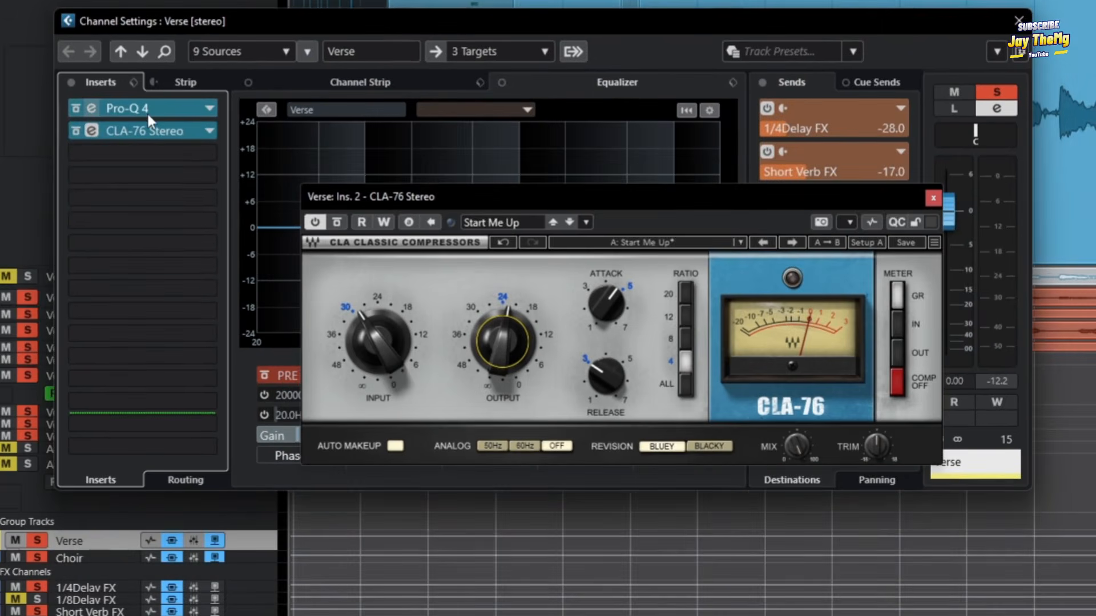
Review the Verse channel's Pro-Q 4 and CLA-76 Stereo inserts and close their plug-in windows.
click(146, 112)
click(971, 51)
click(171, 132)
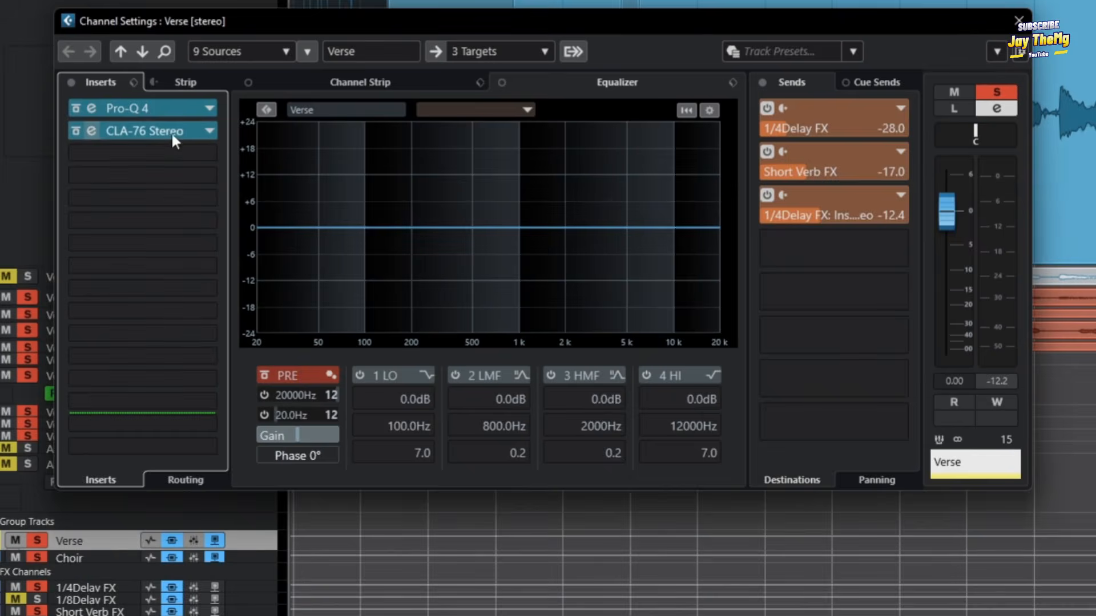
click(171, 132)
click(932, 198)
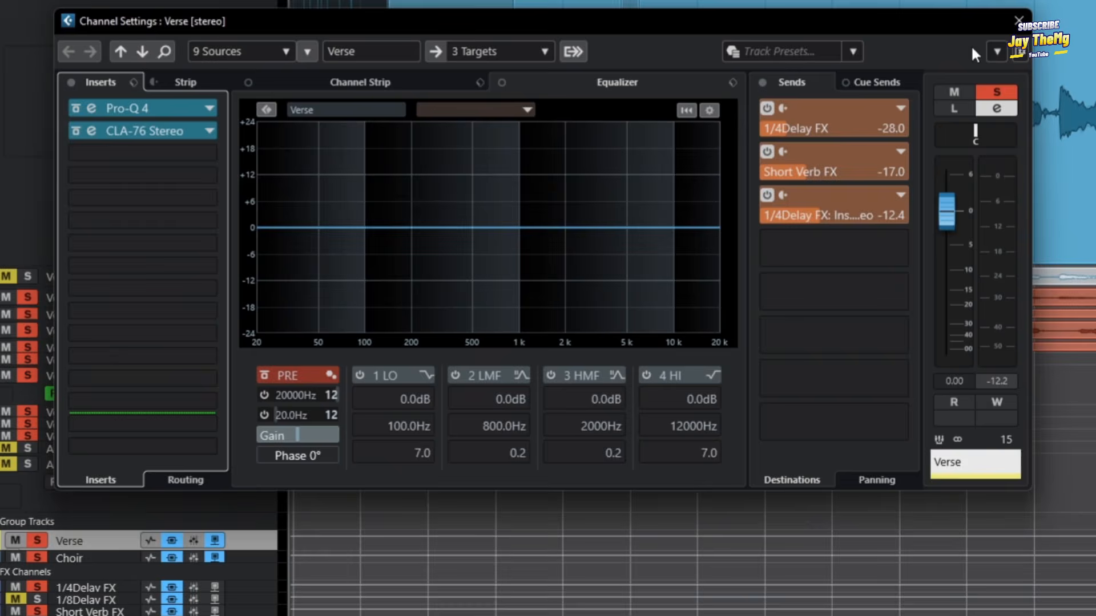